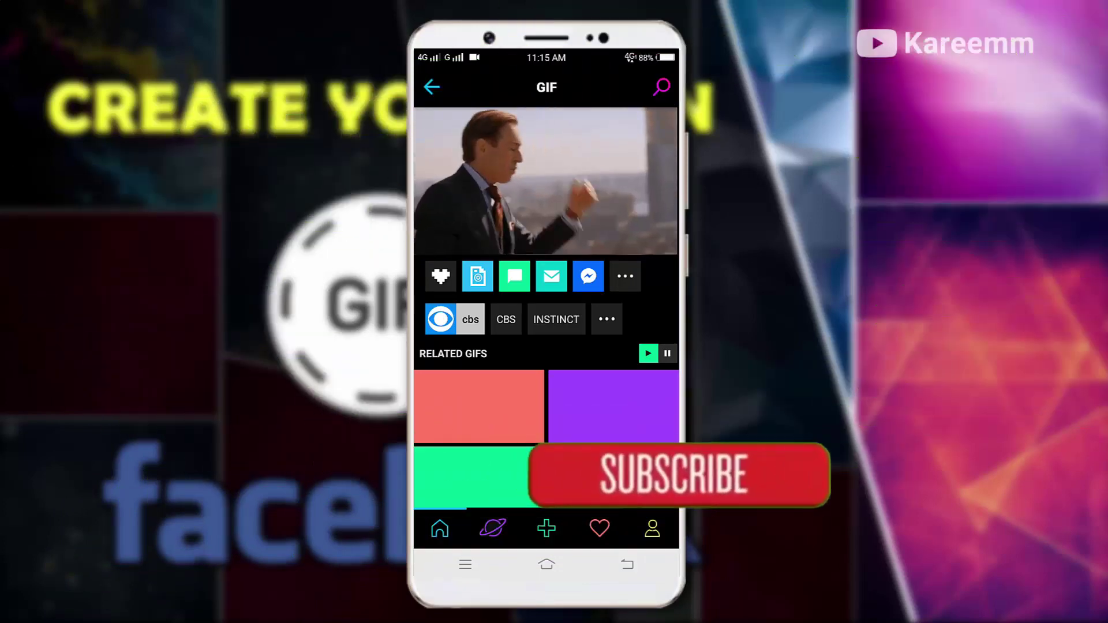
# Step: Download the CBS GIF to the phone with storage access allowed, then go to Explore
pyautogui.click(625, 276)
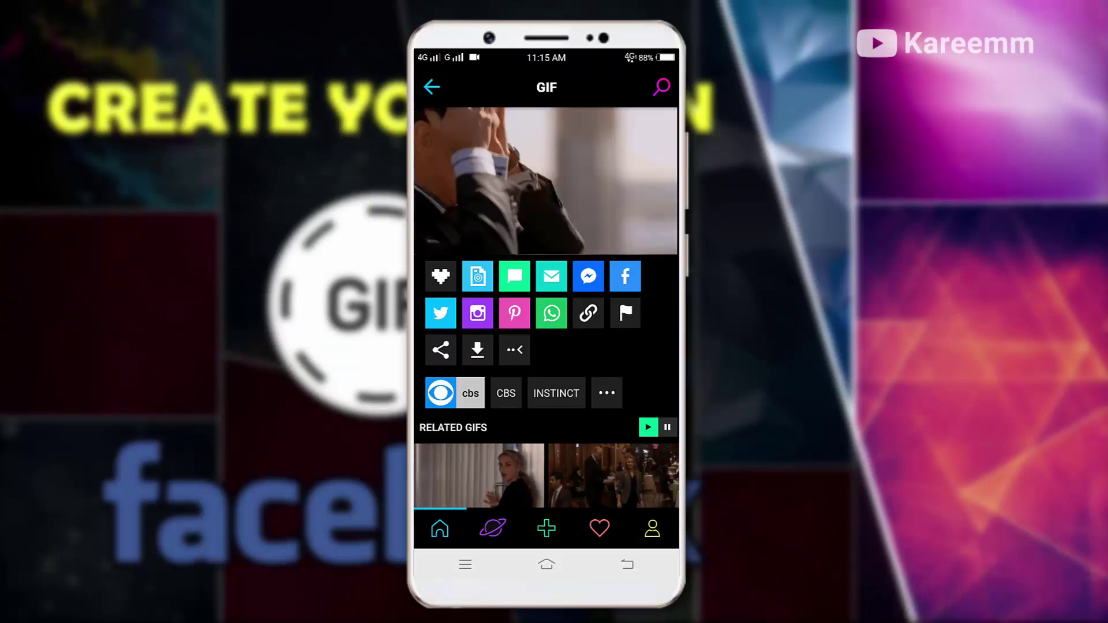
pyautogui.scroll(-1, 545, 303)
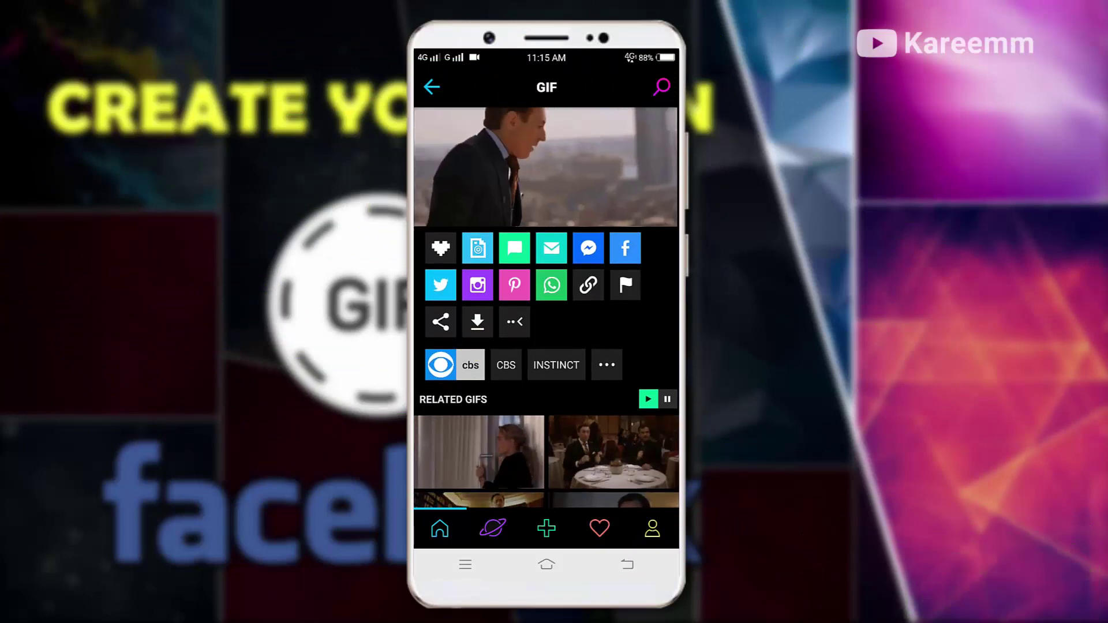
pyautogui.click(477, 322)
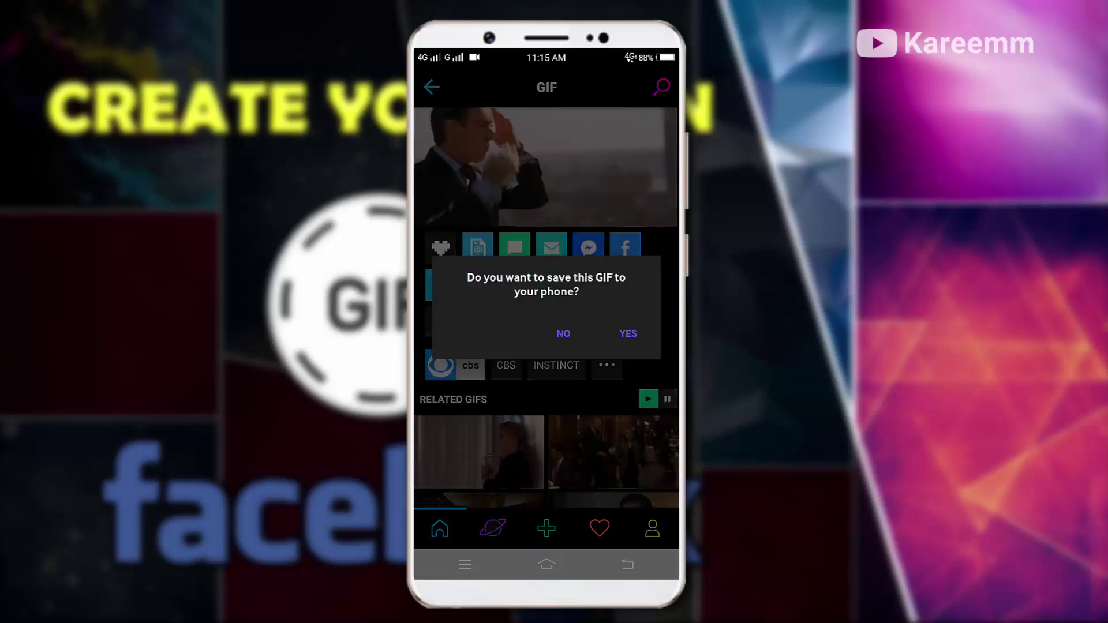
pyautogui.click(627, 332)
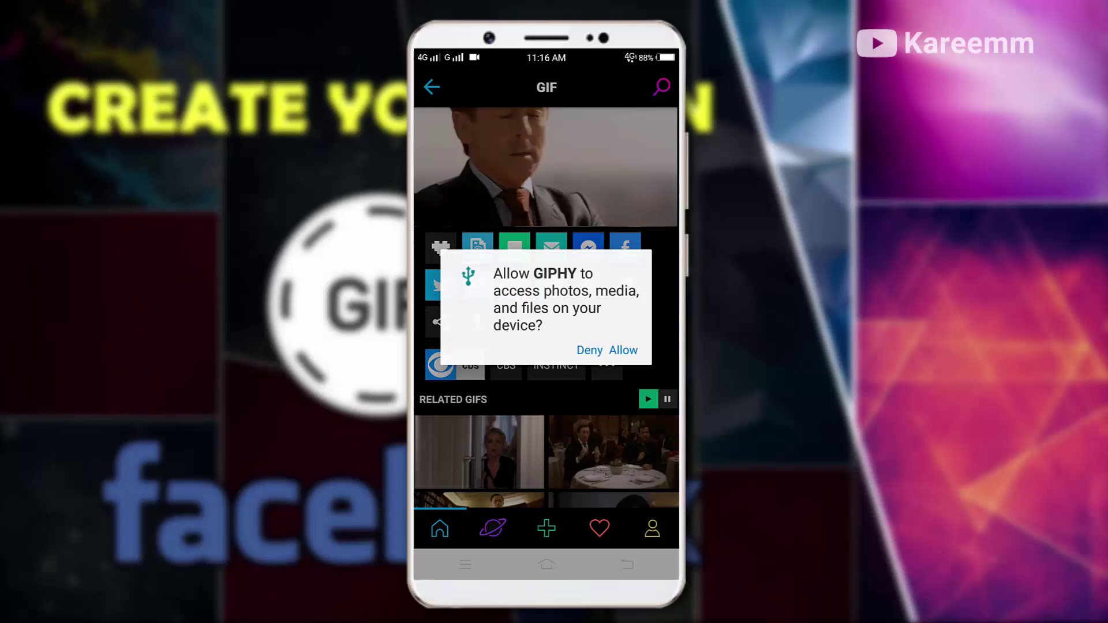
pyautogui.click(624, 351)
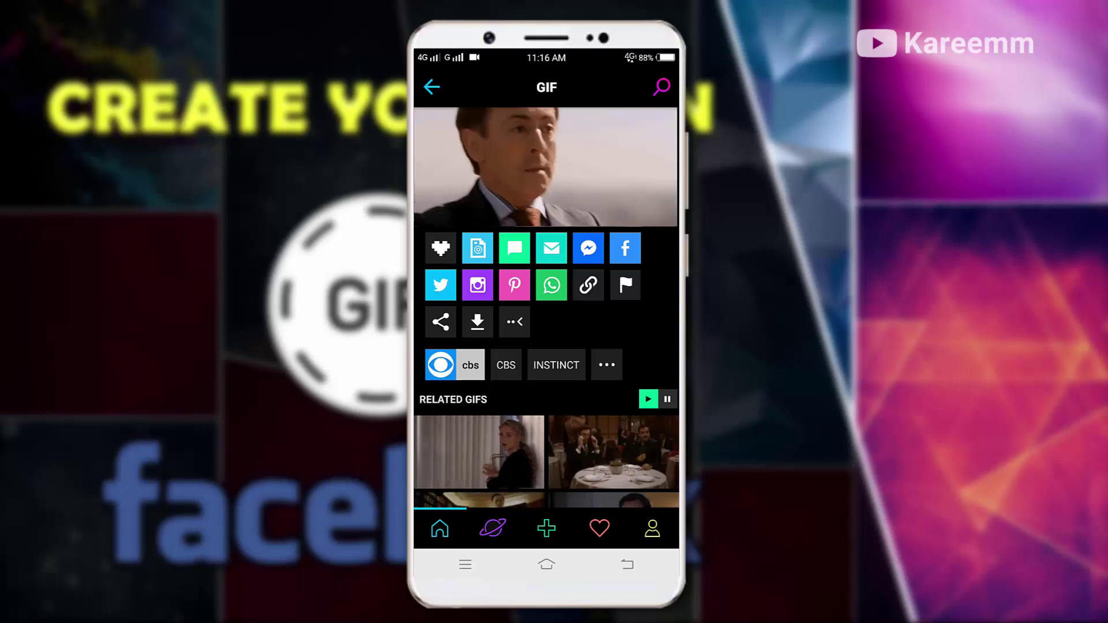
pyautogui.click(493, 529)
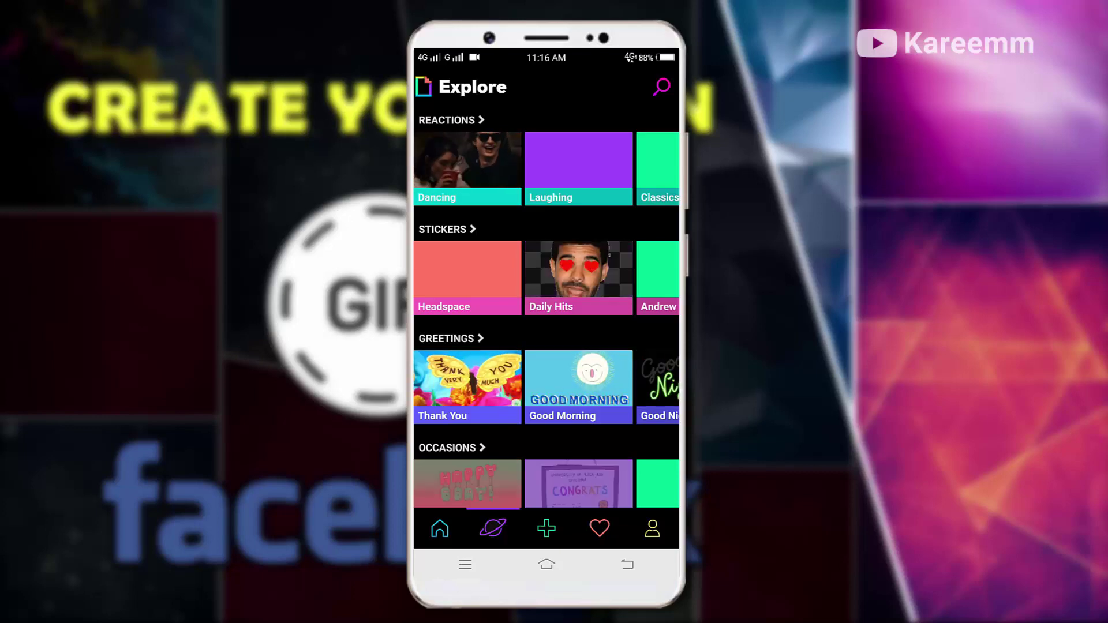
# Step: Pick the baby toy-car video from the device's VideoCrop folder for a new GIF
pyautogui.click(546, 529)
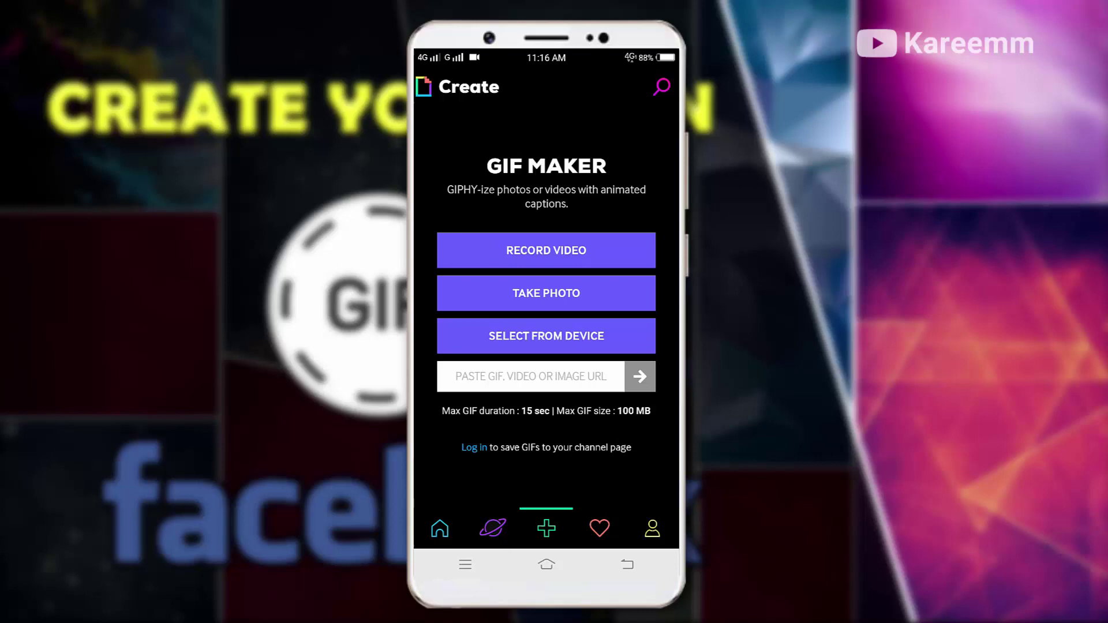
pyautogui.click(546, 336)
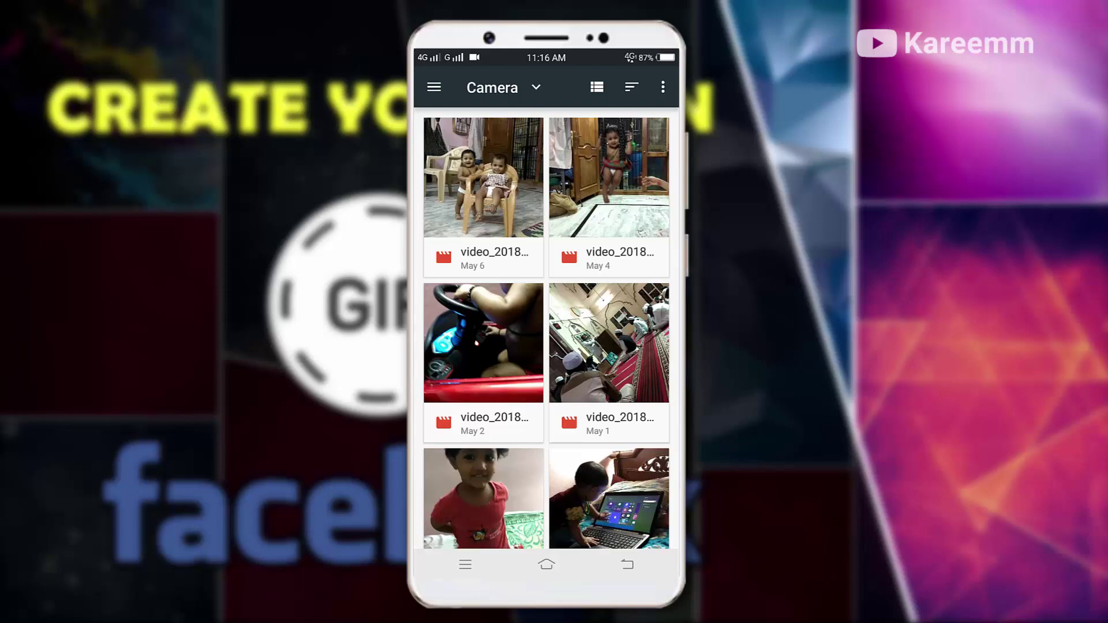
pyautogui.scroll(-3, 546, 346)
pyautogui.scroll(3, 546, 346)
pyautogui.click(502, 87)
pyautogui.click(433, 87)
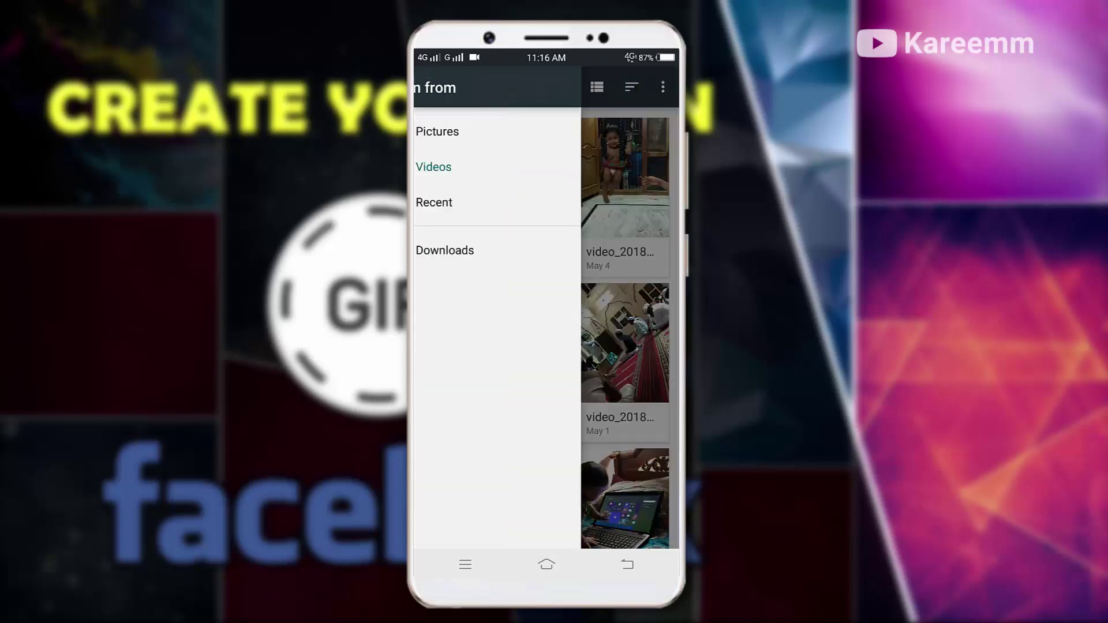
pyautogui.click(473, 166)
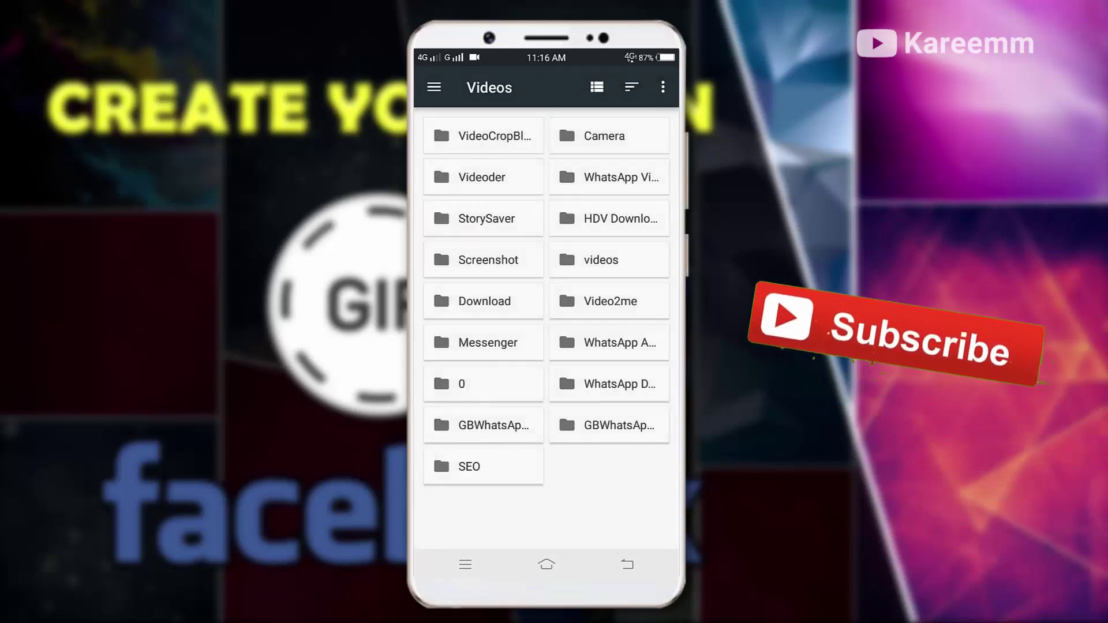
pyautogui.click(476, 178)
pyautogui.click(434, 88)
pyautogui.click(472, 166)
pyautogui.click(502, 87)
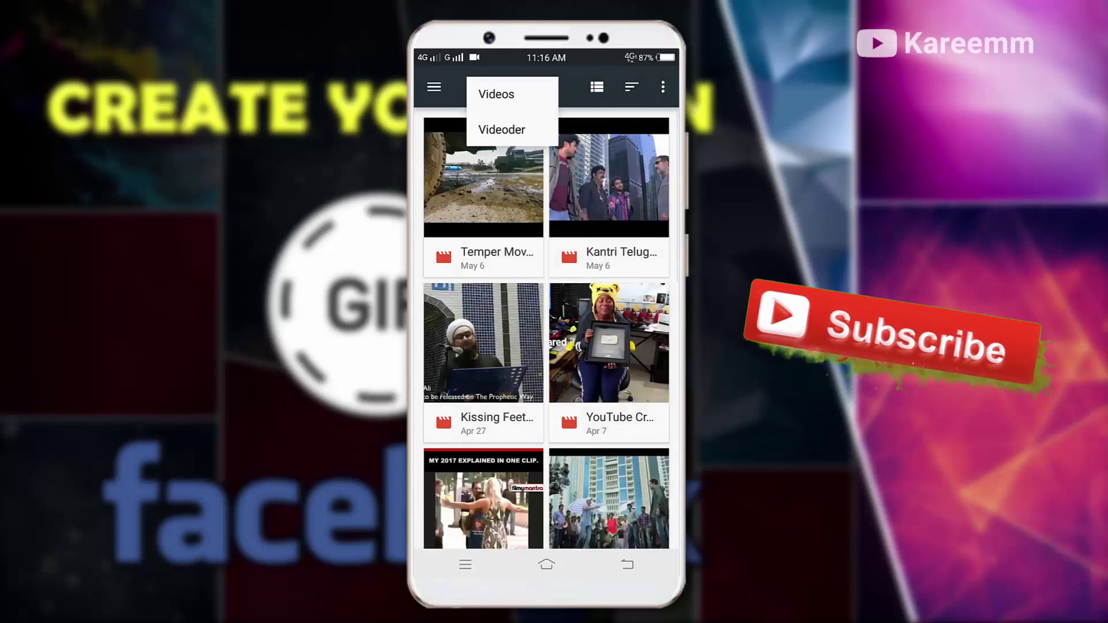
pyautogui.click(511, 156)
pyautogui.click(484, 136)
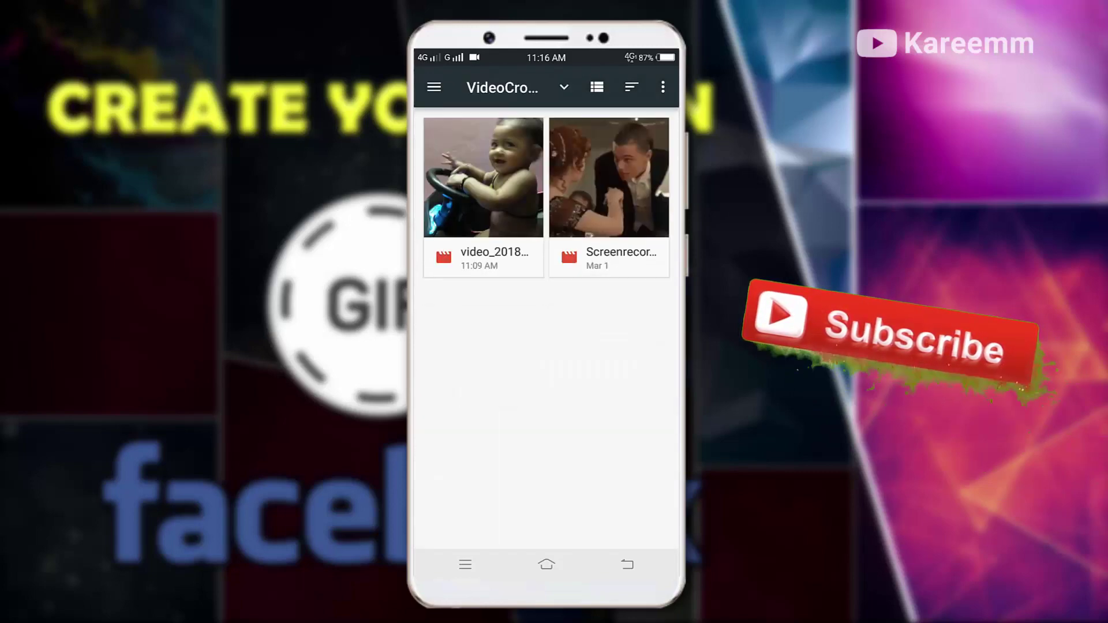
pyautogui.click(485, 182)
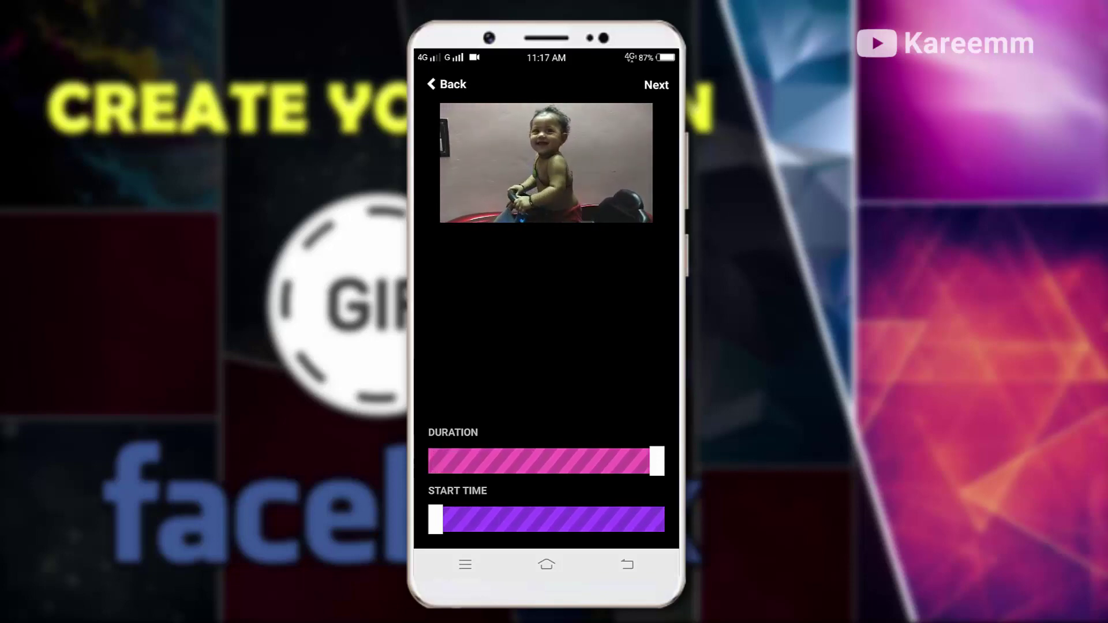
# Step: Type the two-line caption 'YEPPIE... I GOT A NEW CAR', fixing a misspelling
pyautogui.click(655, 84)
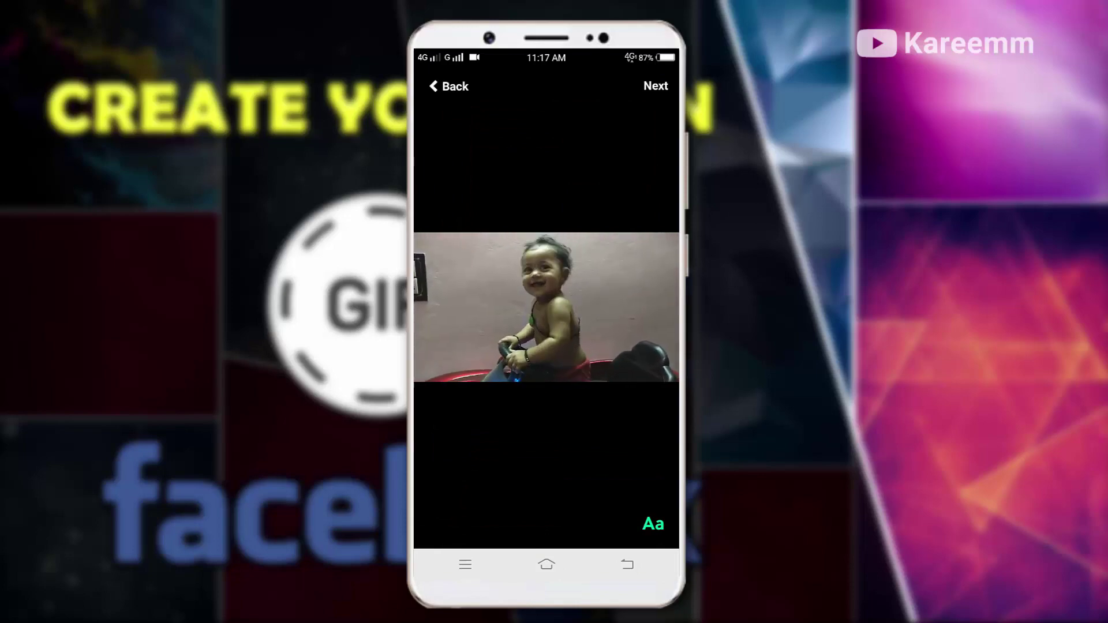
pyautogui.click(653, 524)
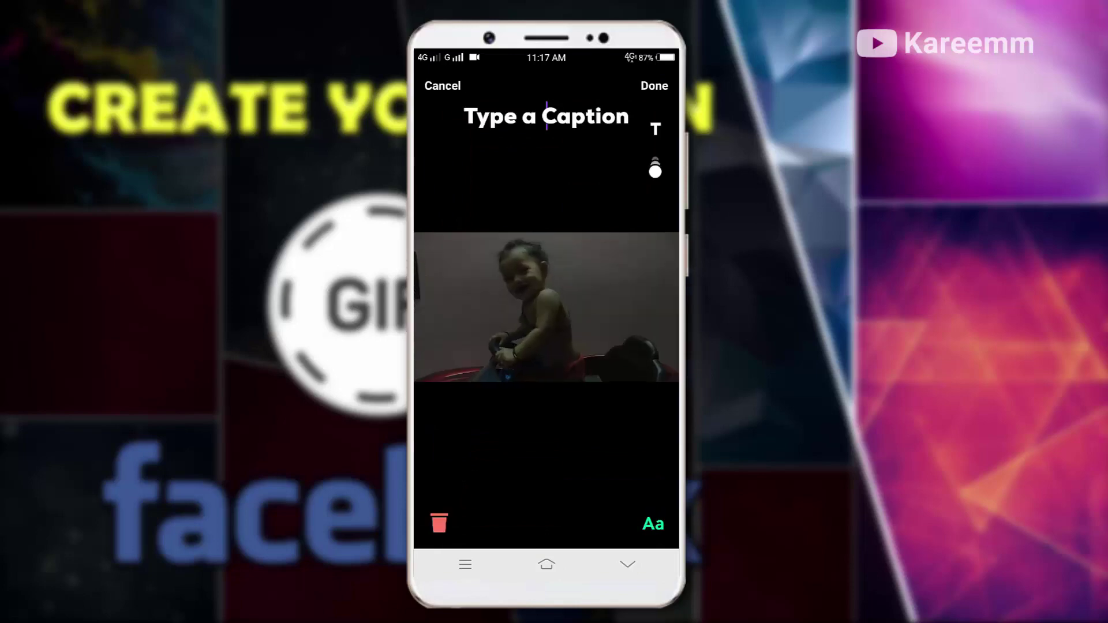
pyautogui.write('Y')
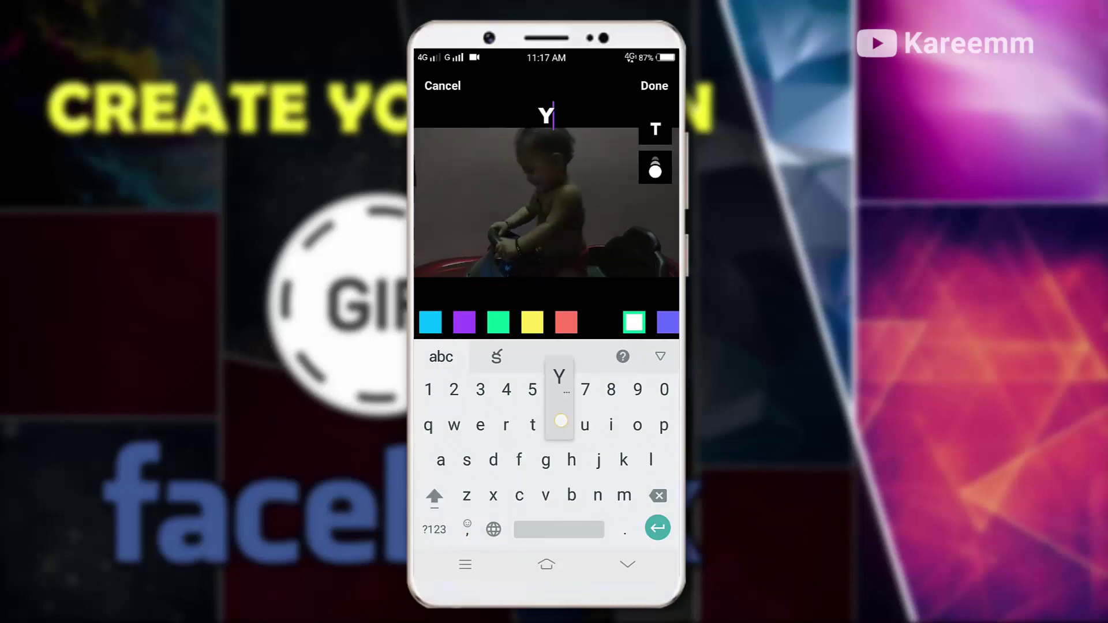
pyautogui.write('EPP')
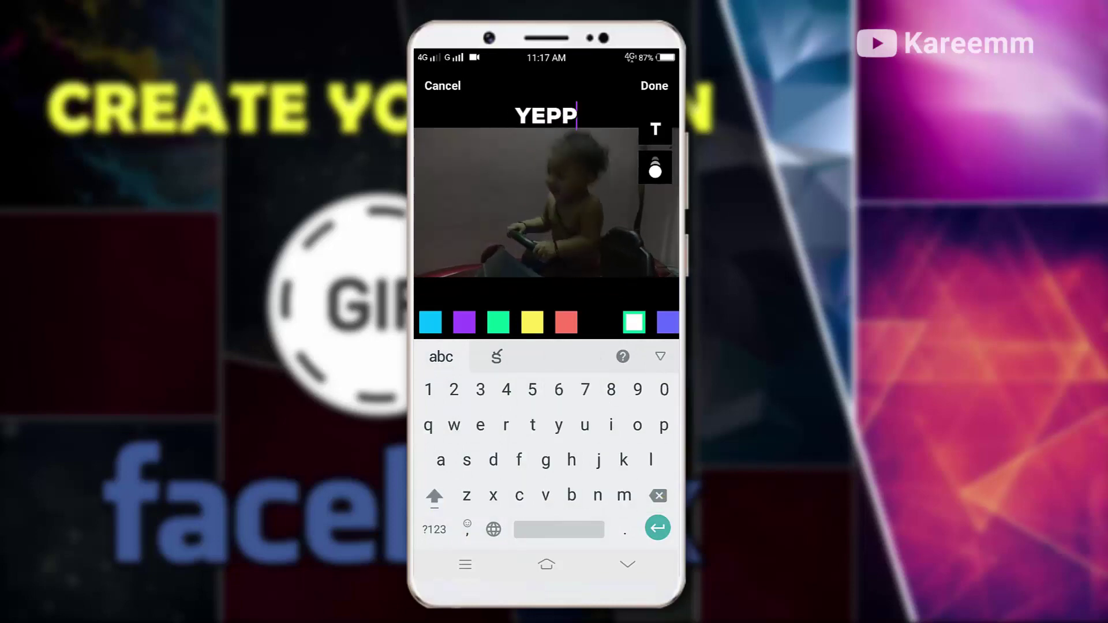
pyautogui.write('UIE...')
pyautogui.press('Return')
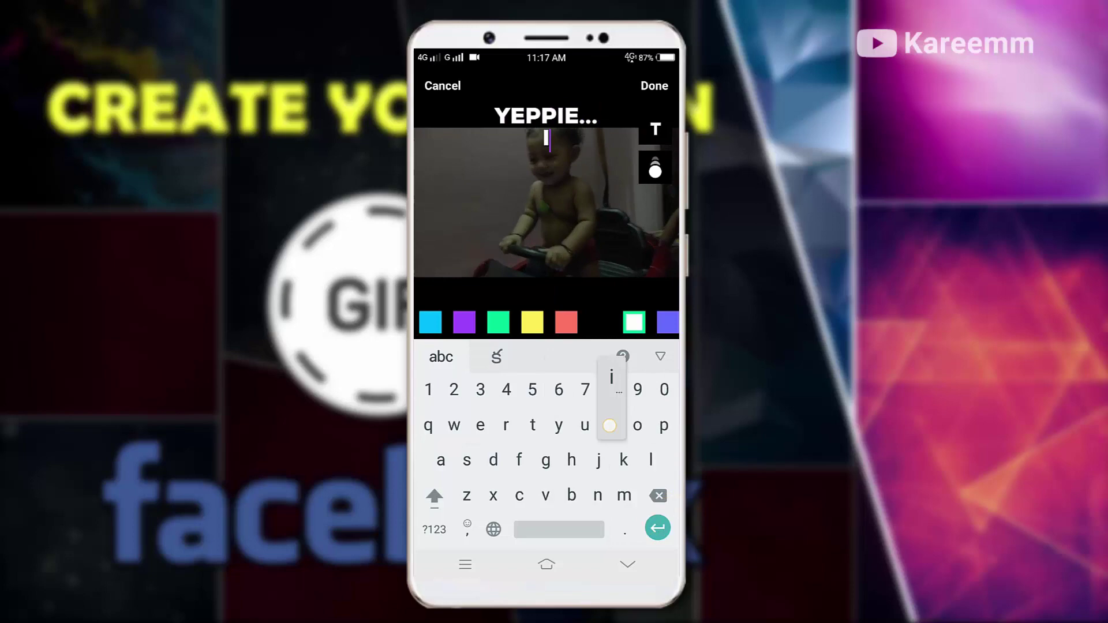
pyautogui.write(' GIT')
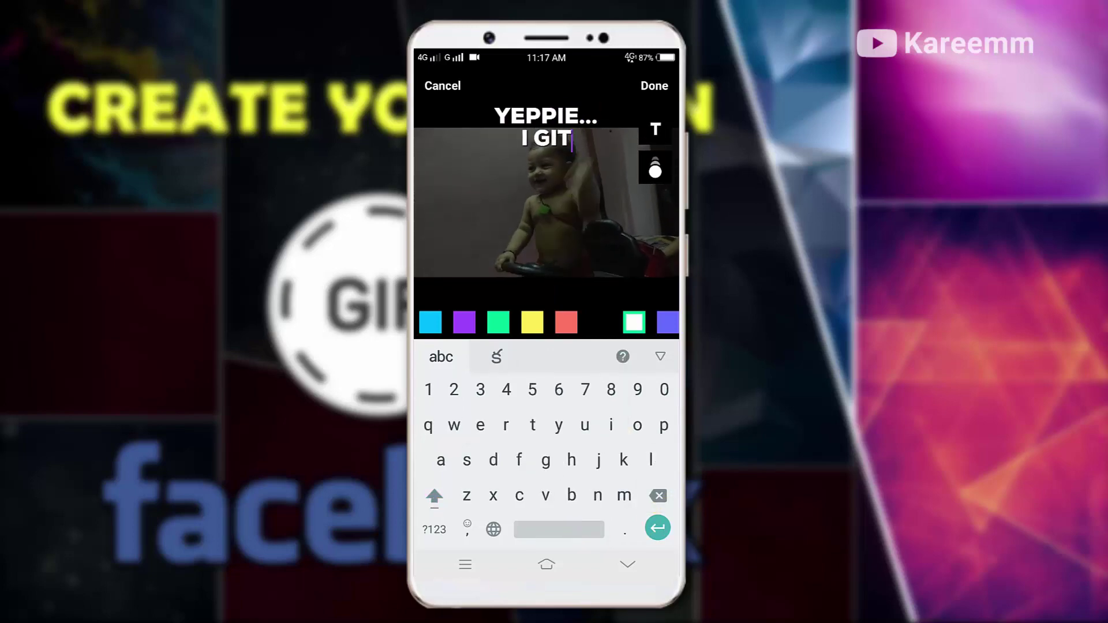
pyautogui.press('BackSpace')
pyautogui.press('BackSpace')
pyautogui.write('OT A ')
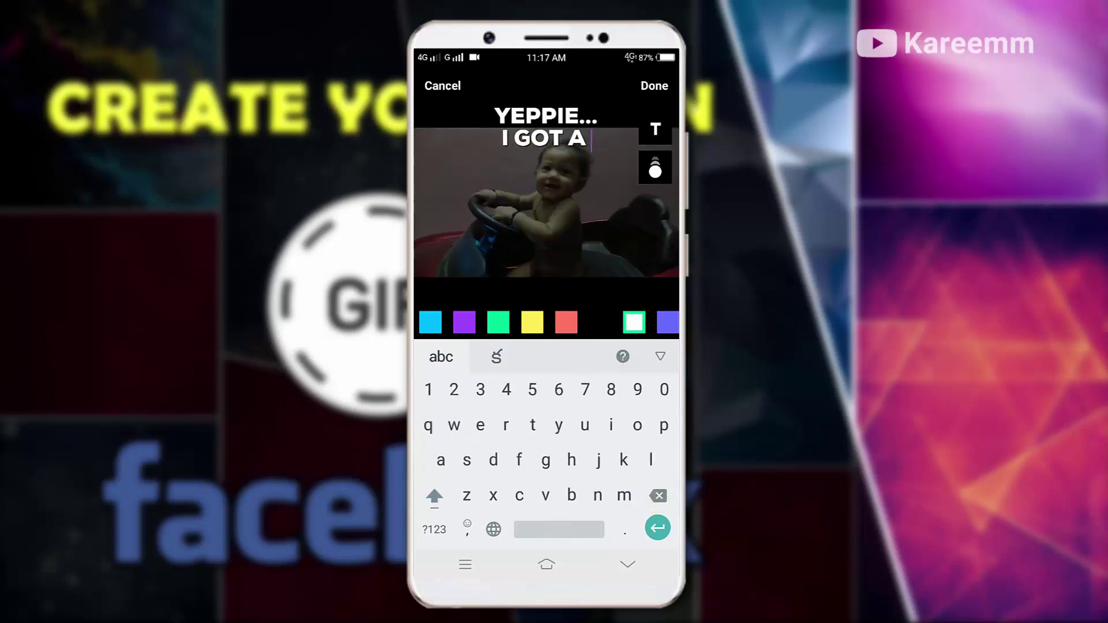
pyautogui.write('NEW ')
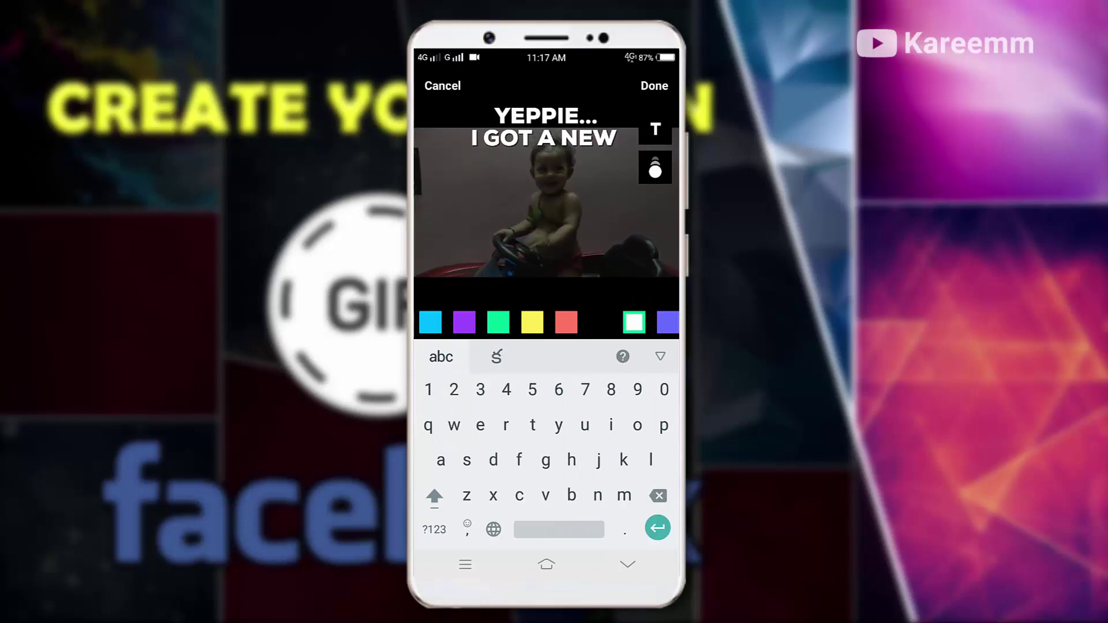
pyautogui.write('CAR')
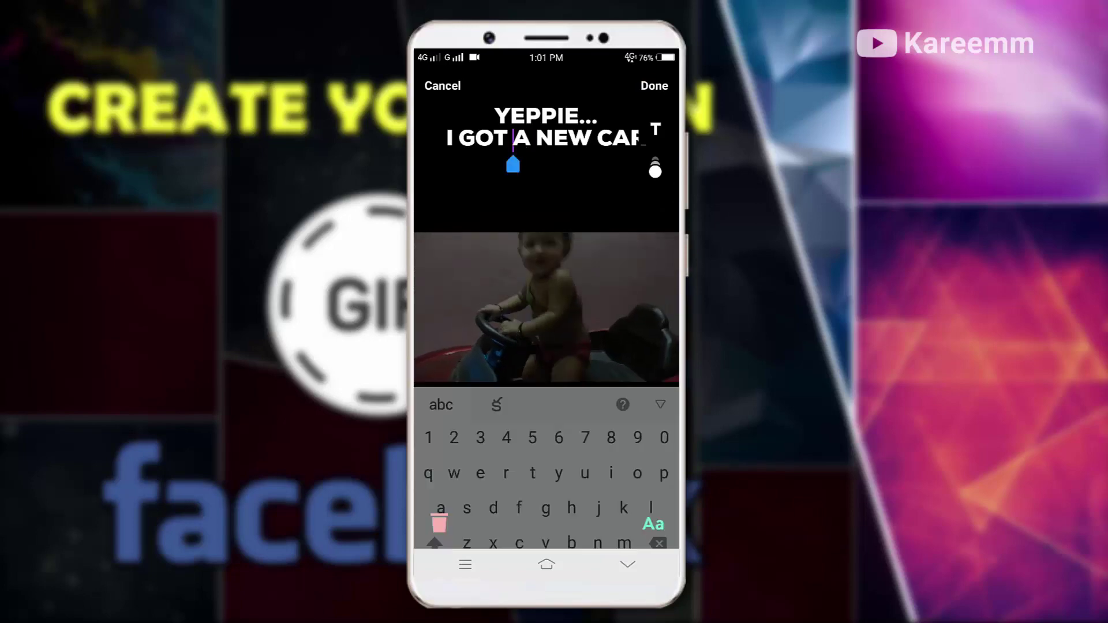
# Step: Try other caption colours and animation styles, then finish with white text
pyautogui.click(655, 169)
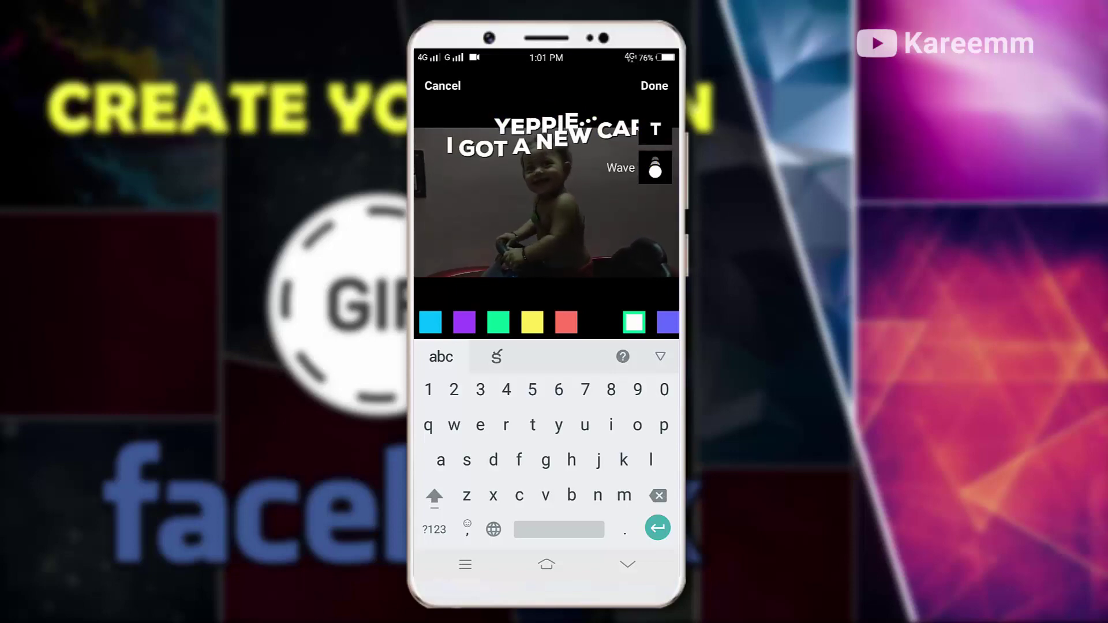
pyautogui.click(656, 168)
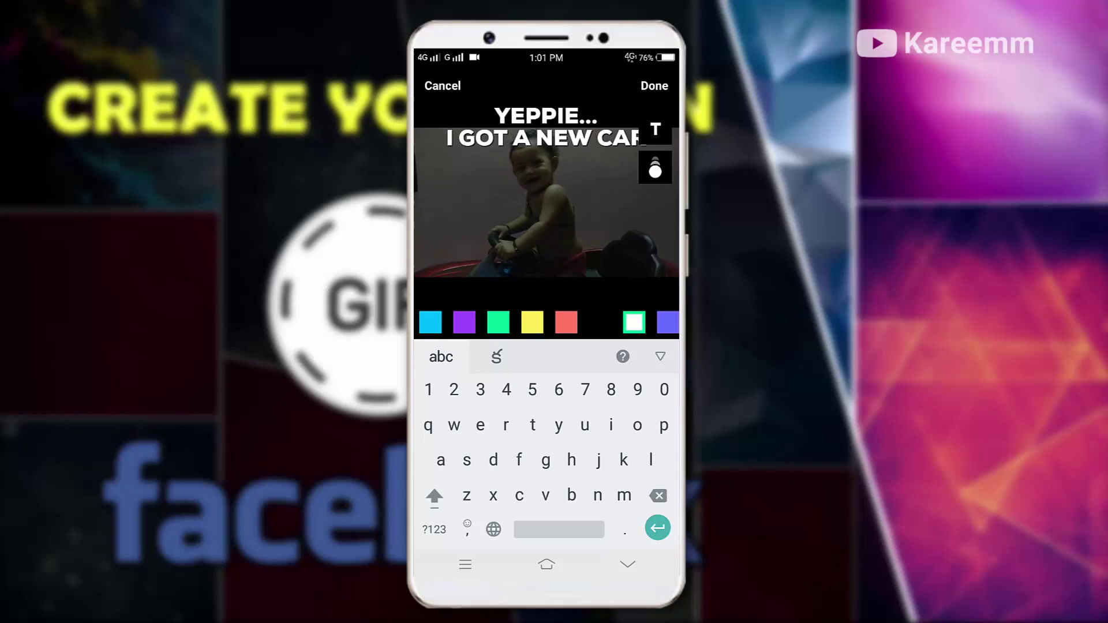
pyautogui.click(654, 86)
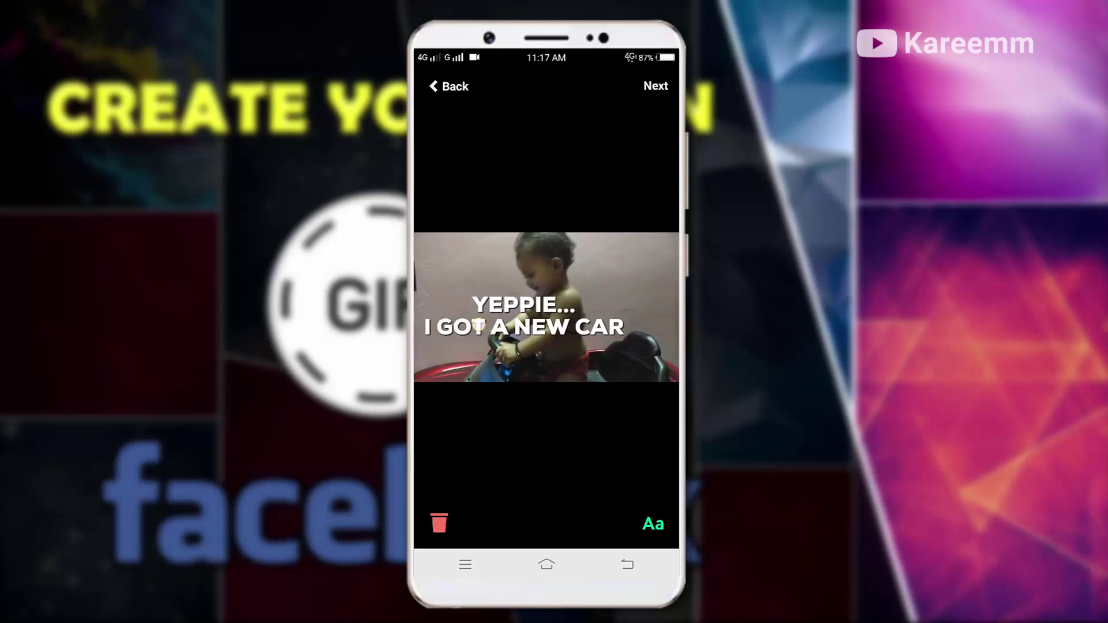
pyautogui.click(535, 319)
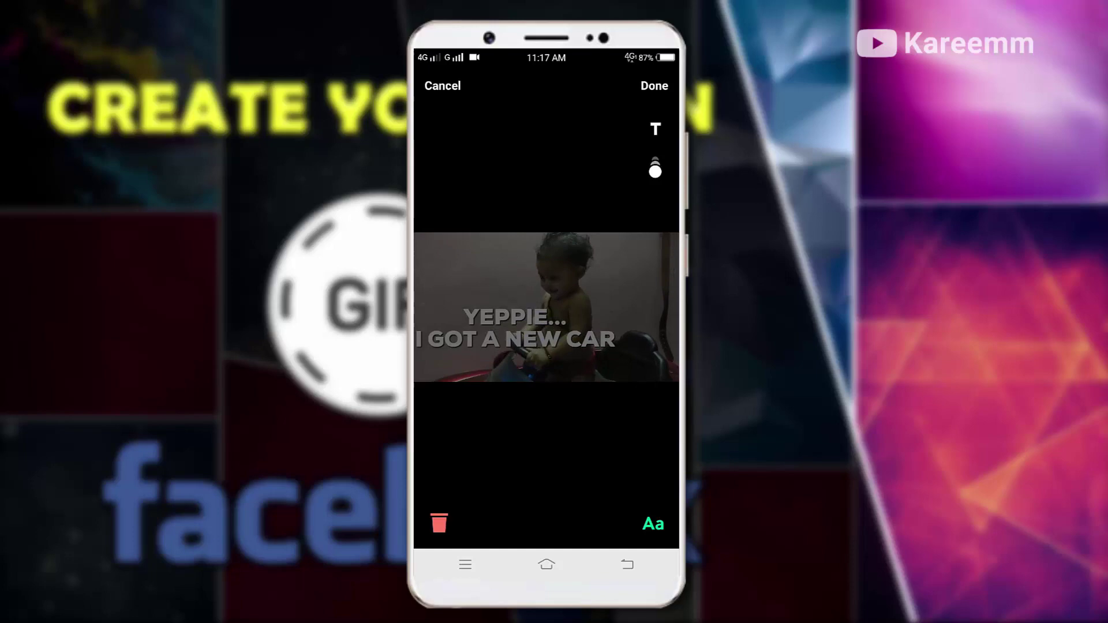
pyautogui.click(653, 524)
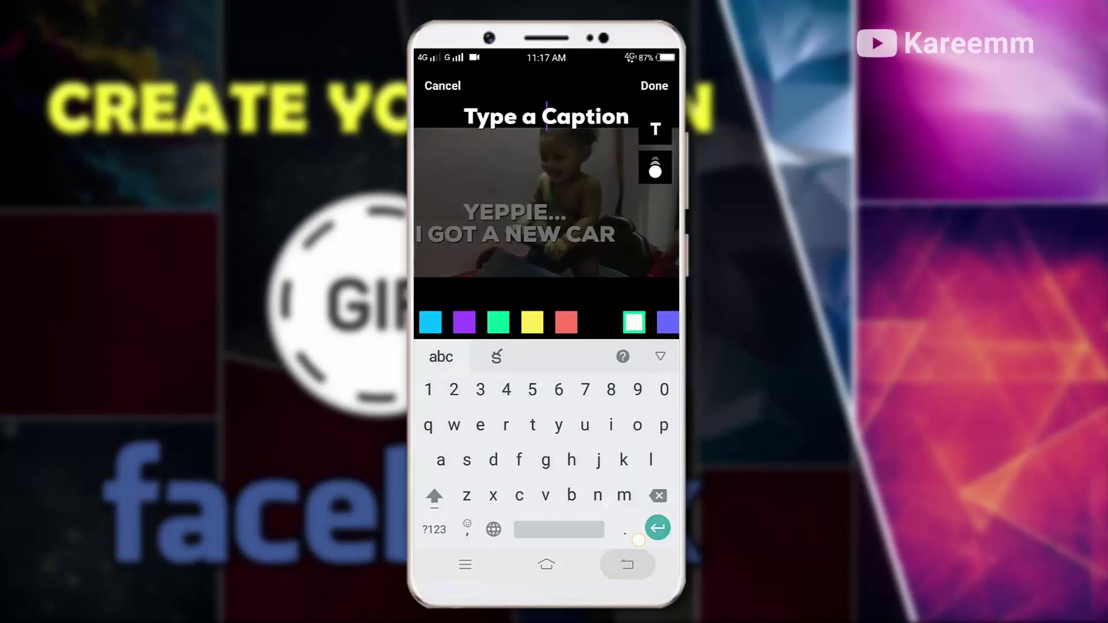
pyautogui.click(627, 565)
pyautogui.click(546, 117)
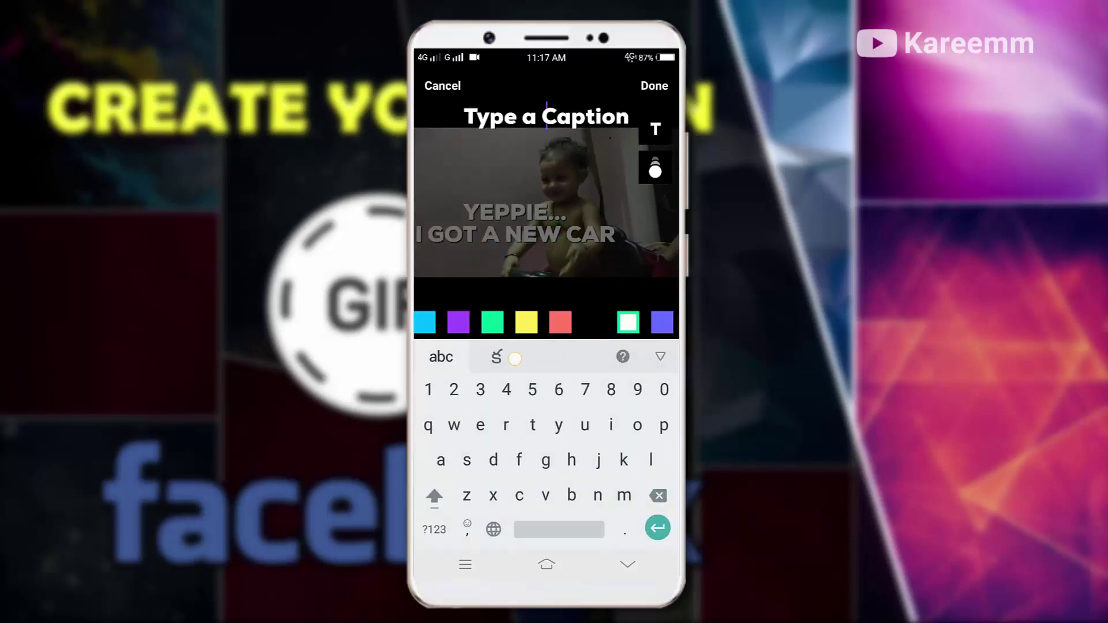
pyautogui.click(566, 322)
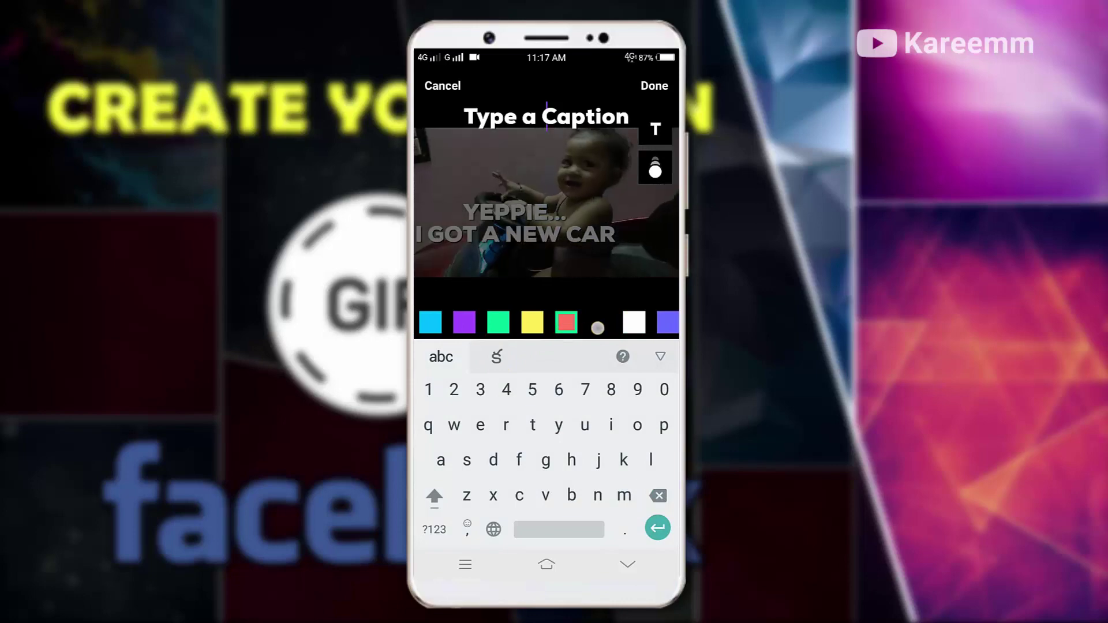
pyautogui.click(654, 86)
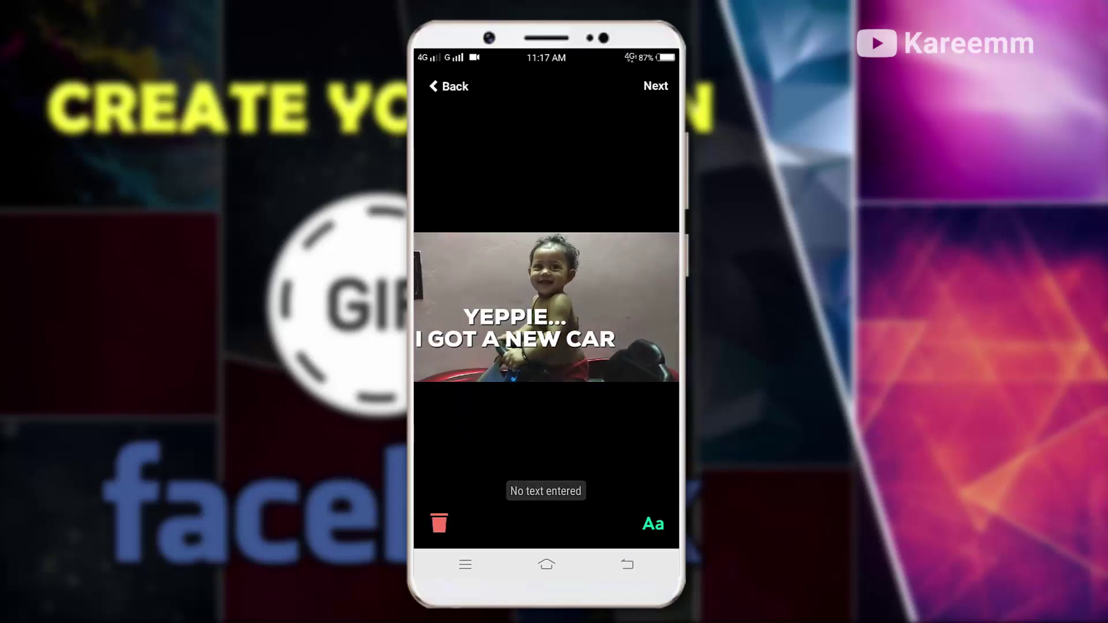
# Step: Shrink, tilt and drag the caption into place at the left beside the baby
pyautogui.moveTo(516, 328)
pyautogui.mouseDown()
pyautogui.moveTo(553, 277)
pyautogui.moveTo(477, 297)
pyautogui.mouseUp()
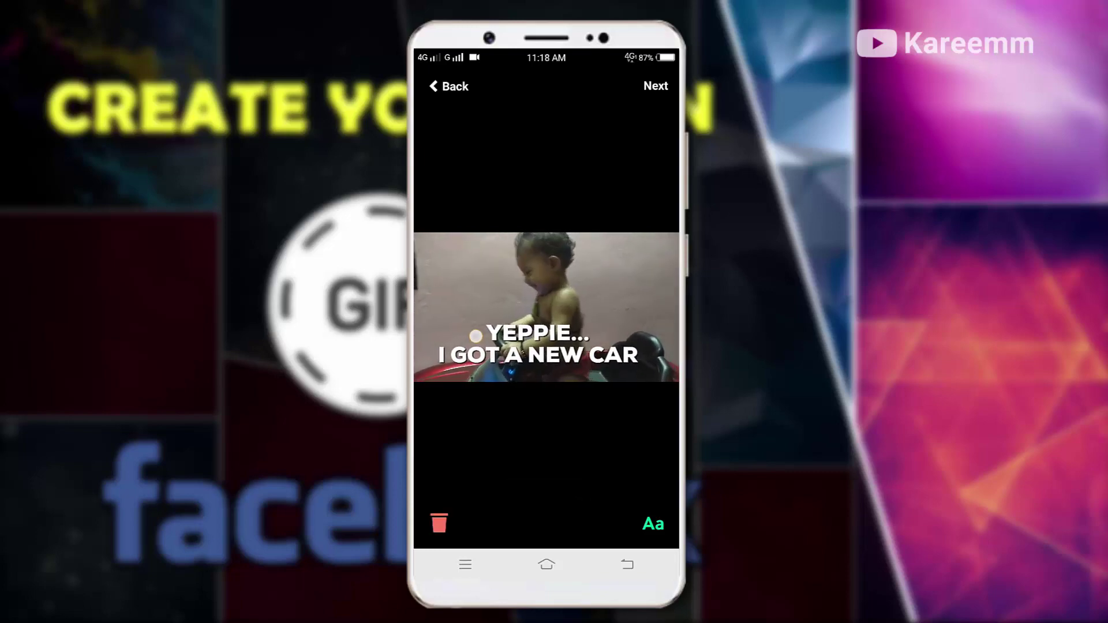
pyautogui.moveTo(522, 347); pyautogui.dragTo(530, 354)
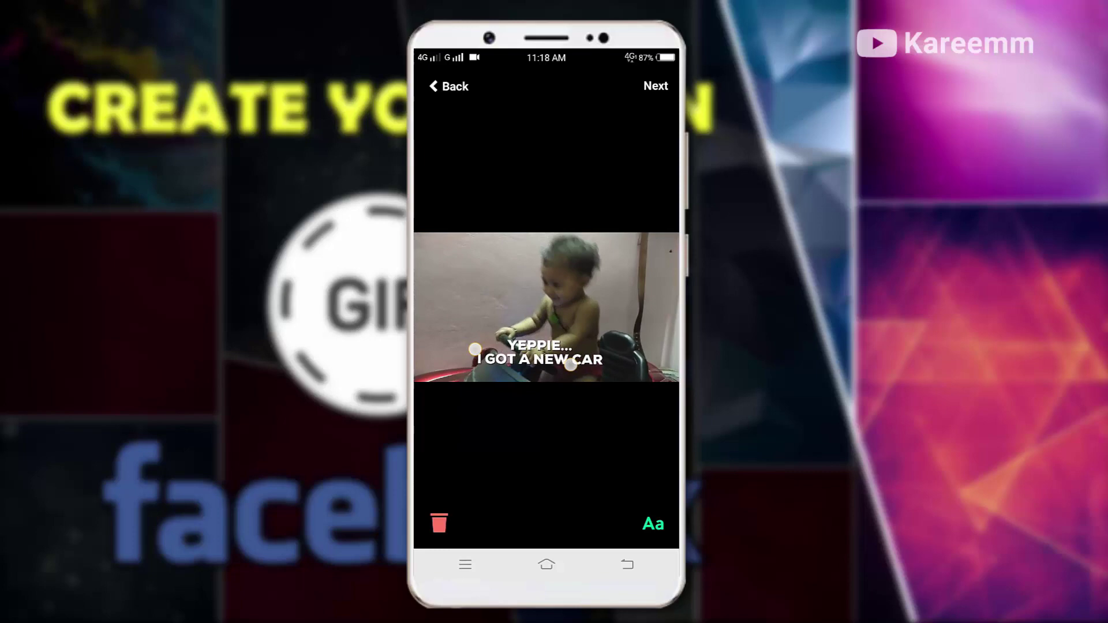
pyautogui.moveTo(446, 303); pyautogui.dragTo(446, 297)
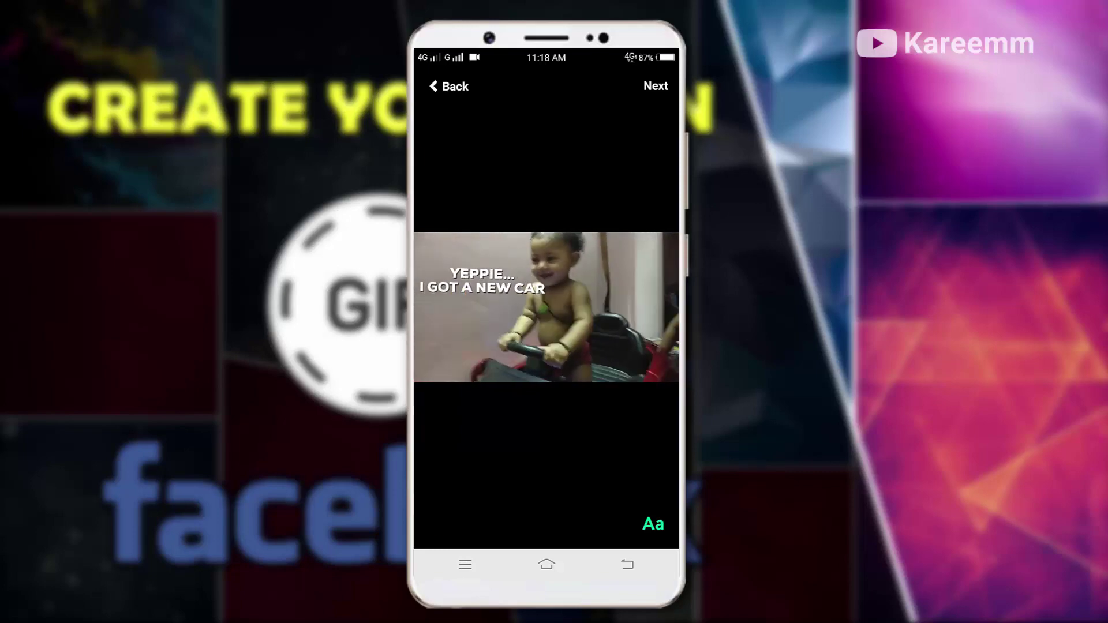
pyautogui.moveTo(530, 291); pyautogui.dragTo(527, 298)
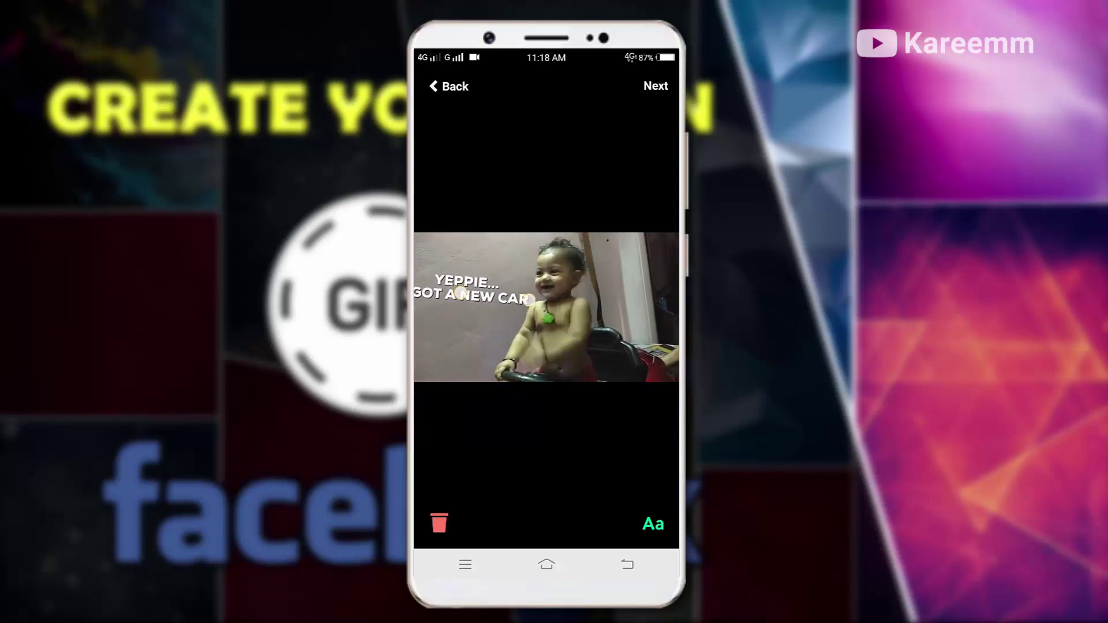
pyautogui.moveTo(469, 272)
pyautogui.mouseDown()
pyautogui.moveTo(485, 294)
pyautogui.moveTo(468, 283)
pyautogui.moveTo(477, 276)
pyautogui.mouseUp()
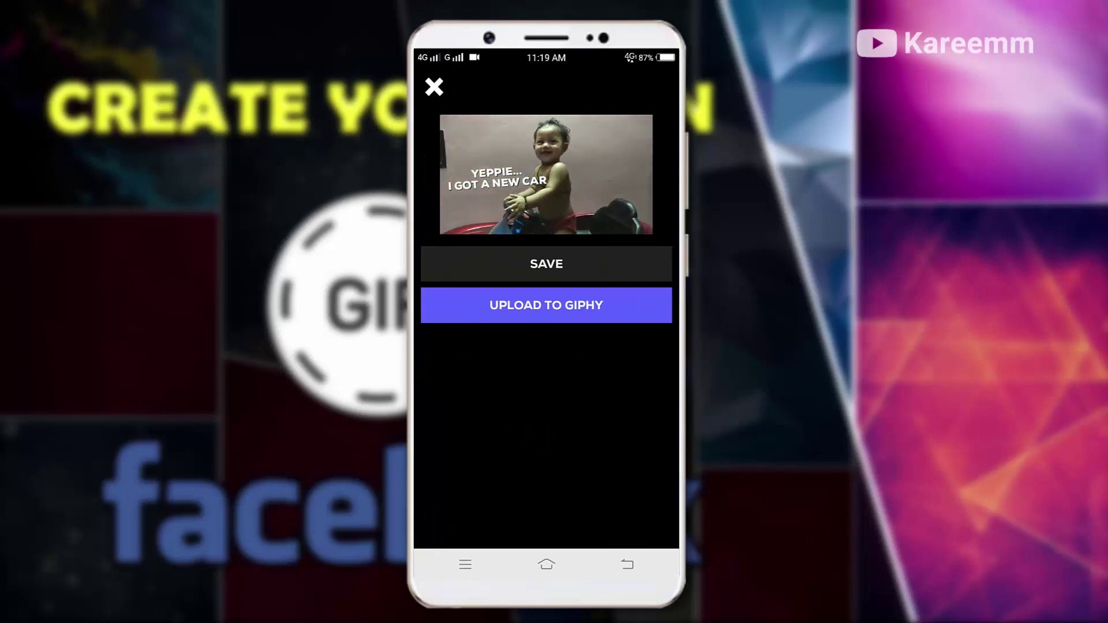
# Step: Open the GIF's upload options and add the tag #baby
pyautogui.click(638, 304)
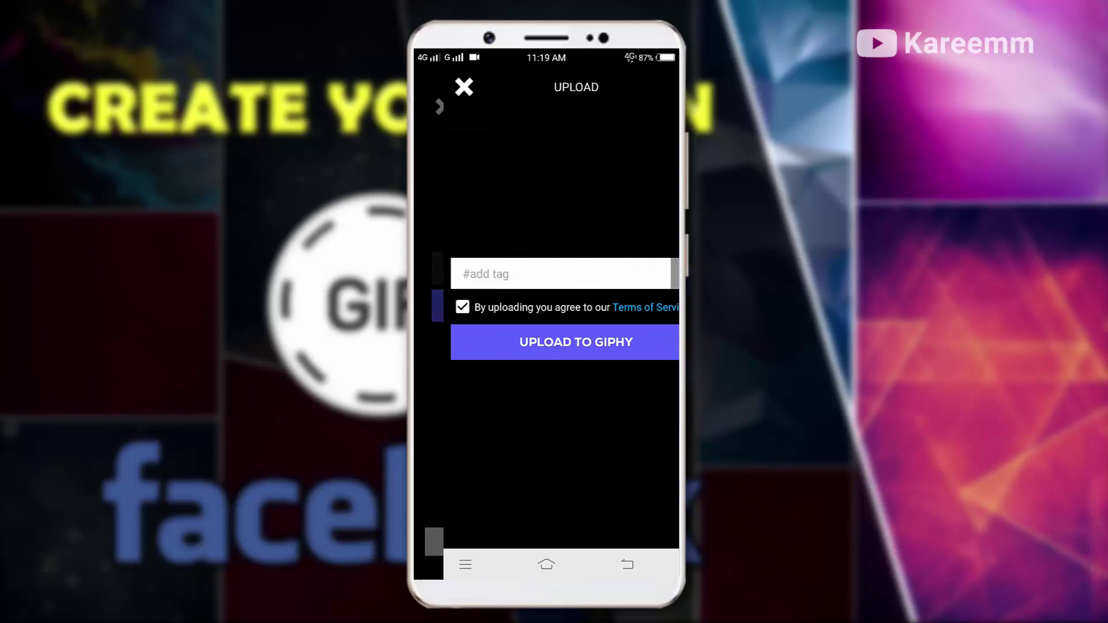
pyautogui.click(531, 273)
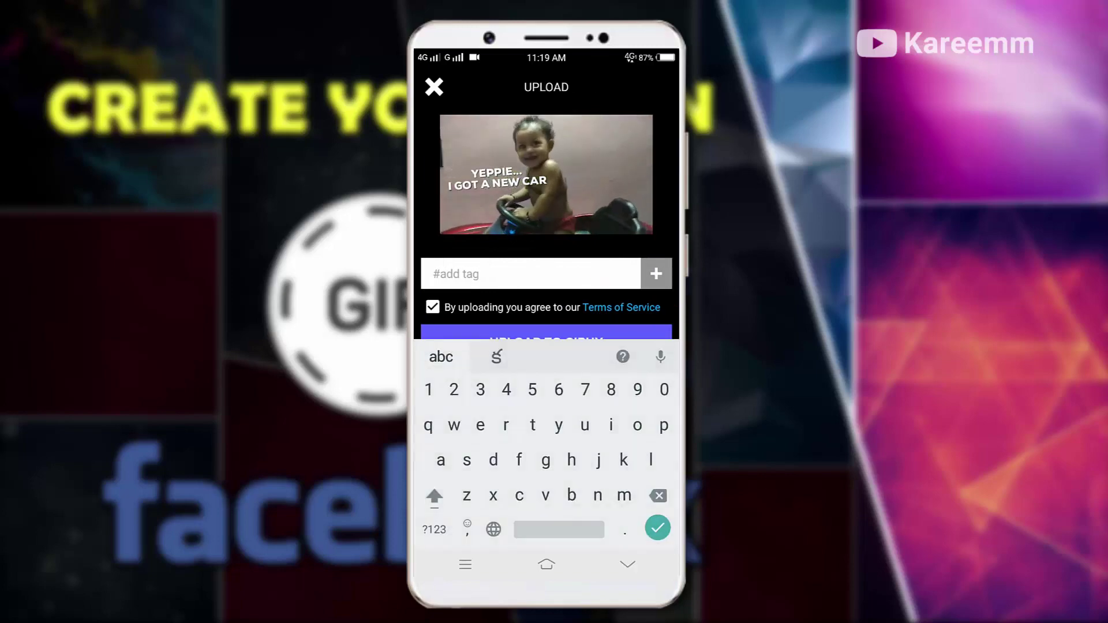
pyautogui.click(437, 274)
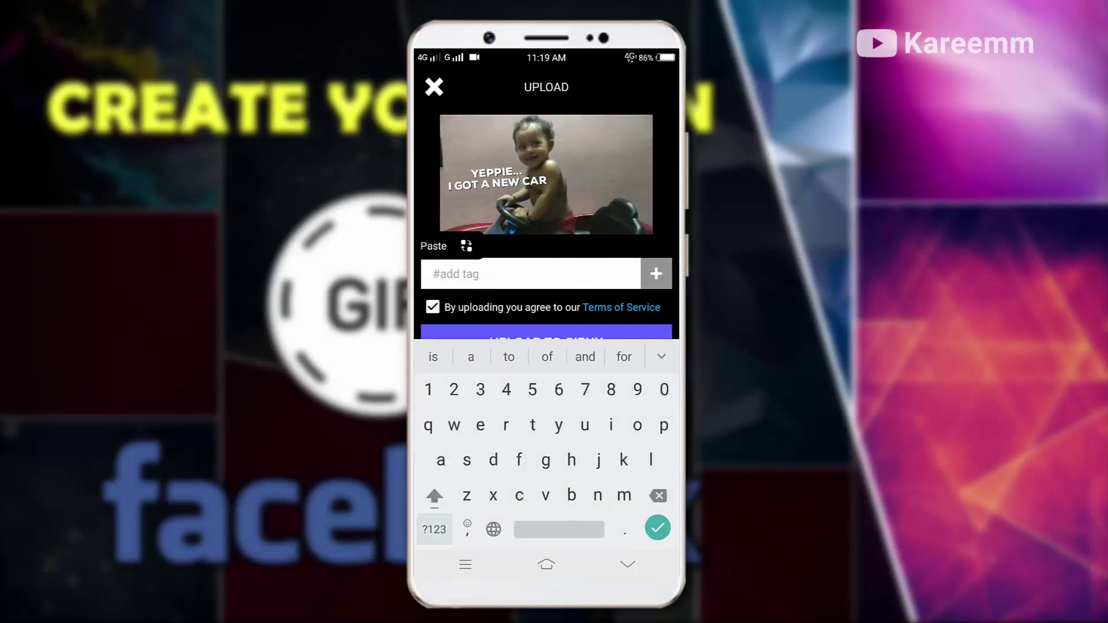
pyautogui.click(433, 529)
pyautogui.click(481, 425)
pyautogui.click(434, 529)
pyautogui.write('#')
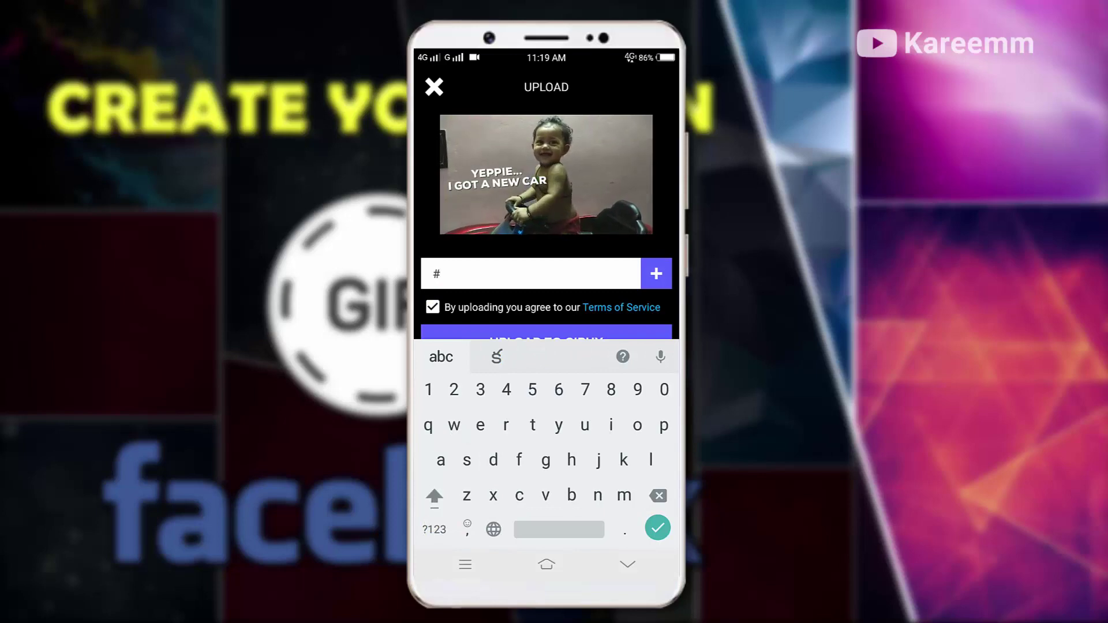
pyautogui.write('baby')
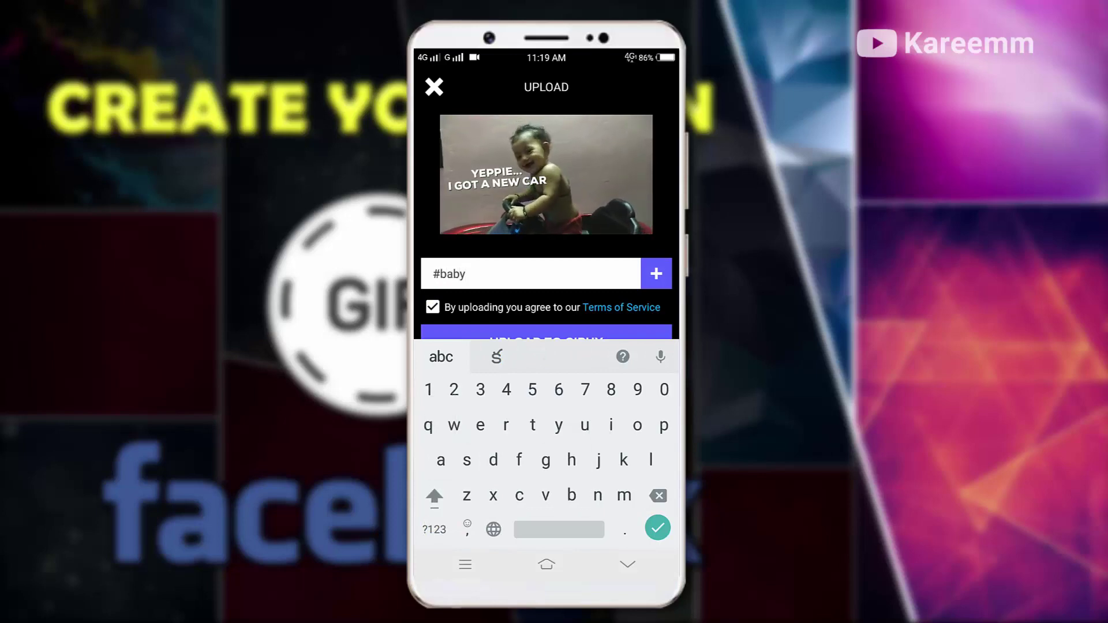
pyautogui.click(655, 273)
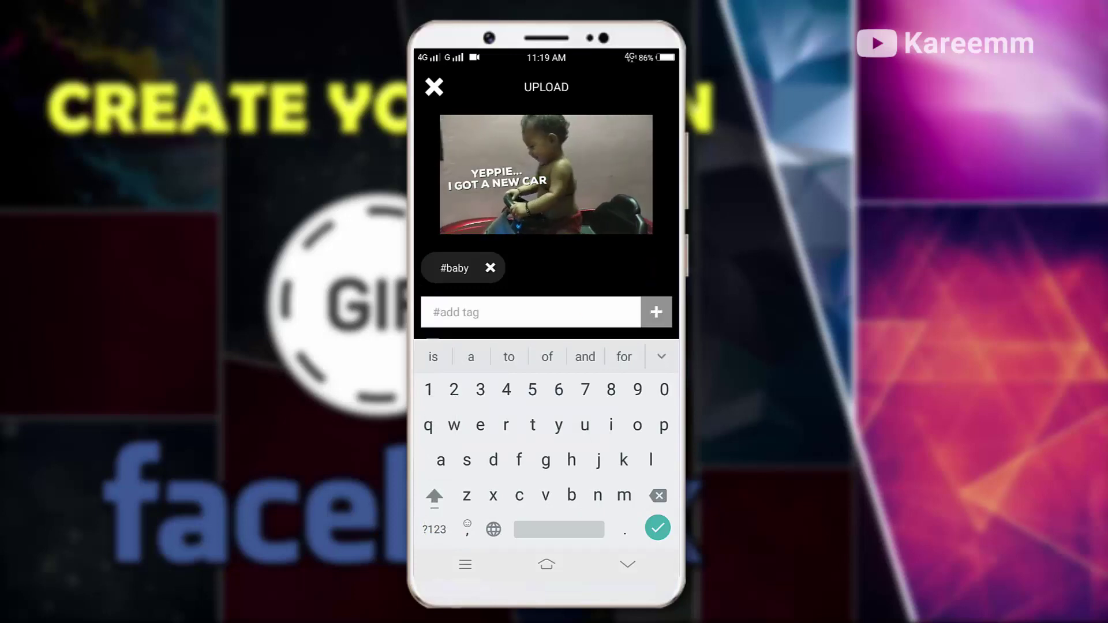
# Step: Add the tag #babytoycar, correcting mistyped letters
pyautogui.click(434, 529)
pyautogui.click(481, 426)
pyautogui.click(434, 528)
pyautogui.write('#')
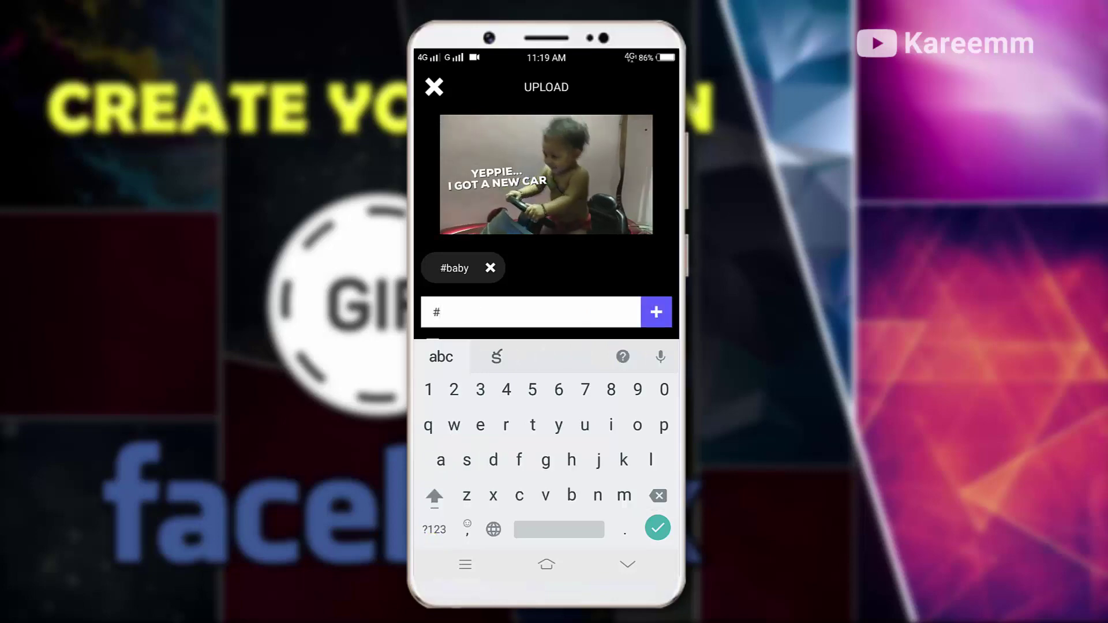
pyautogui.write('baby')
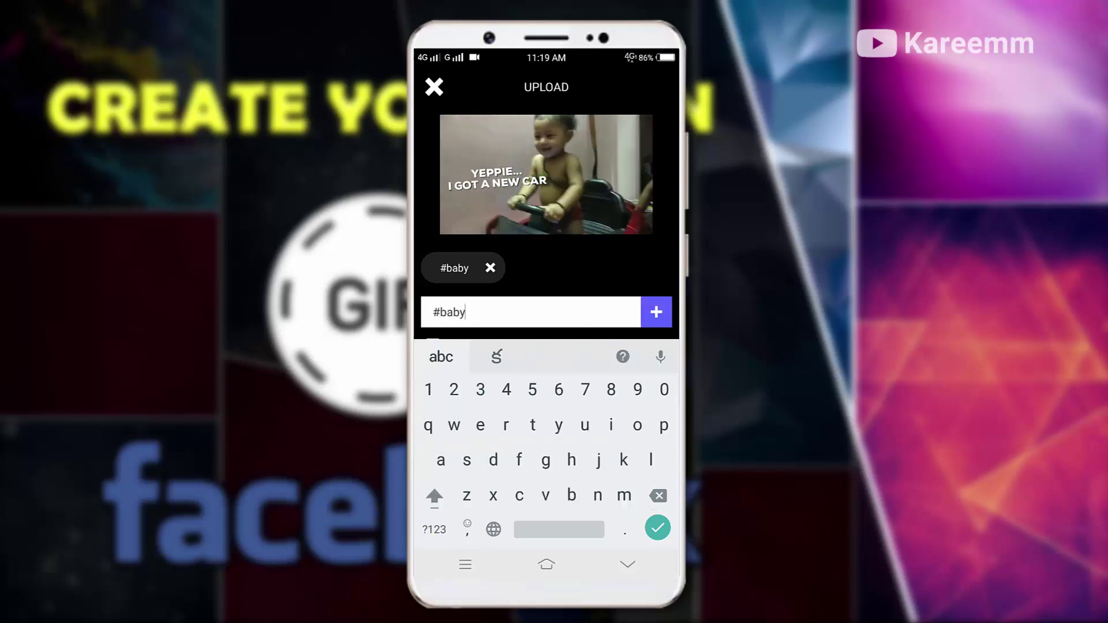
pyautogui.write('ca')
pyautogui.press('BackSpace')
pyautogui.press('BackSpace')
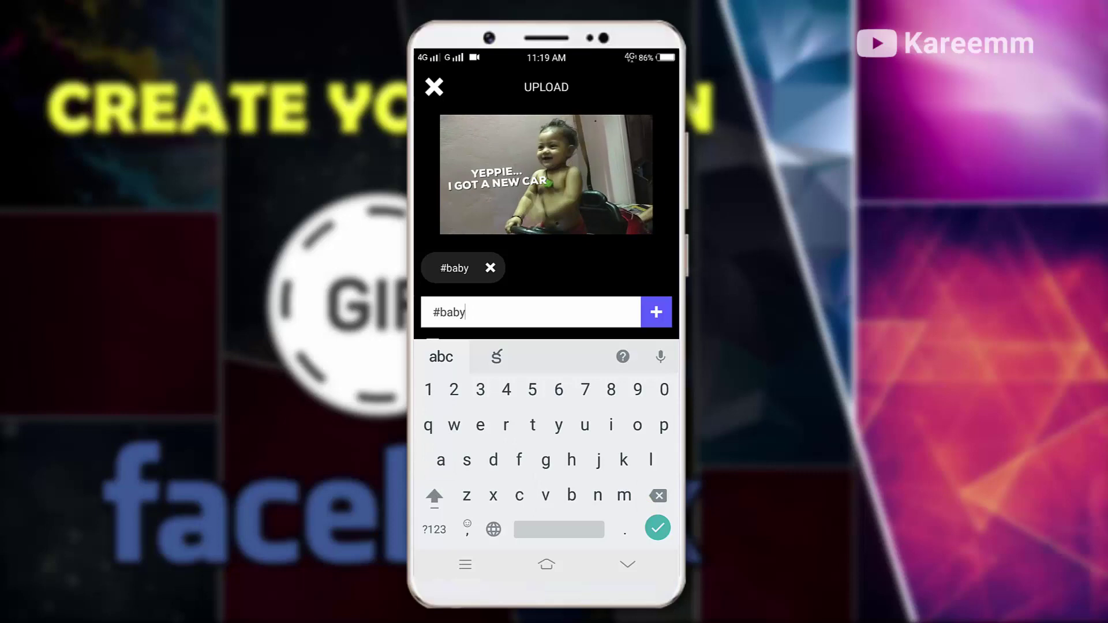
pyautogui.write('toyv')
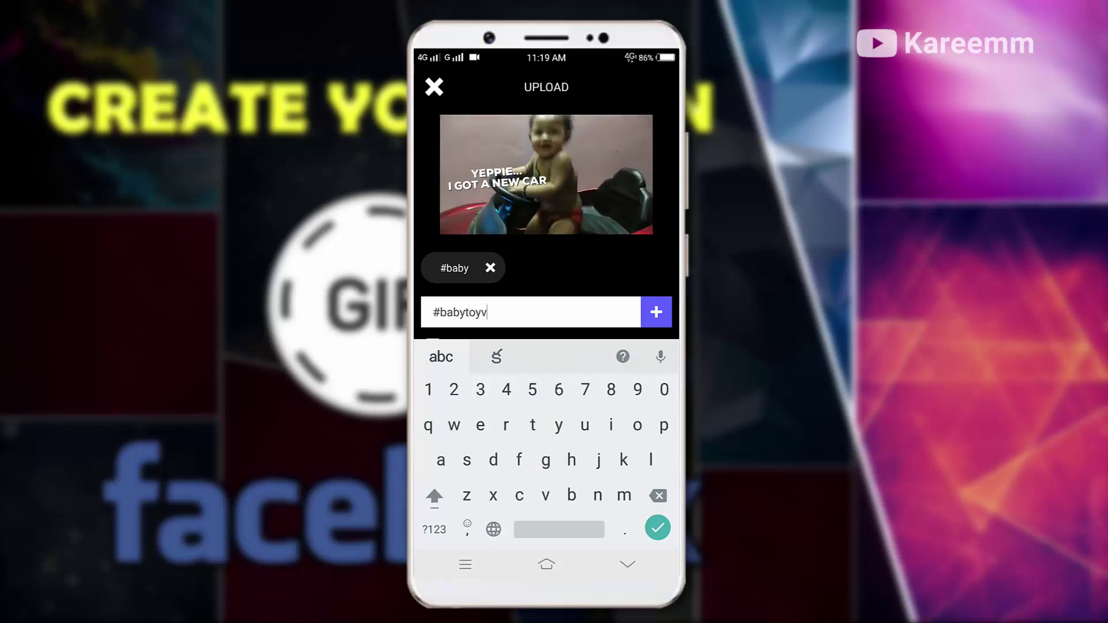
pyautogui.press('BackSpace')
pyautogui.write('va')
pyautogui.write('c')
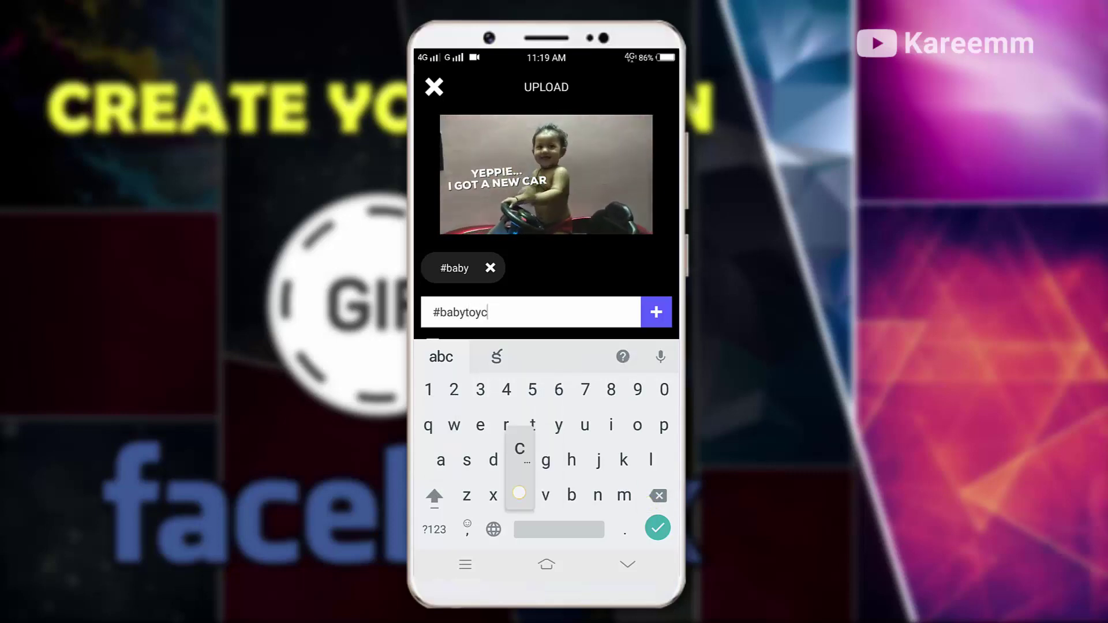
pyautogui.write('ar')
pyautogui.click(655, 312)
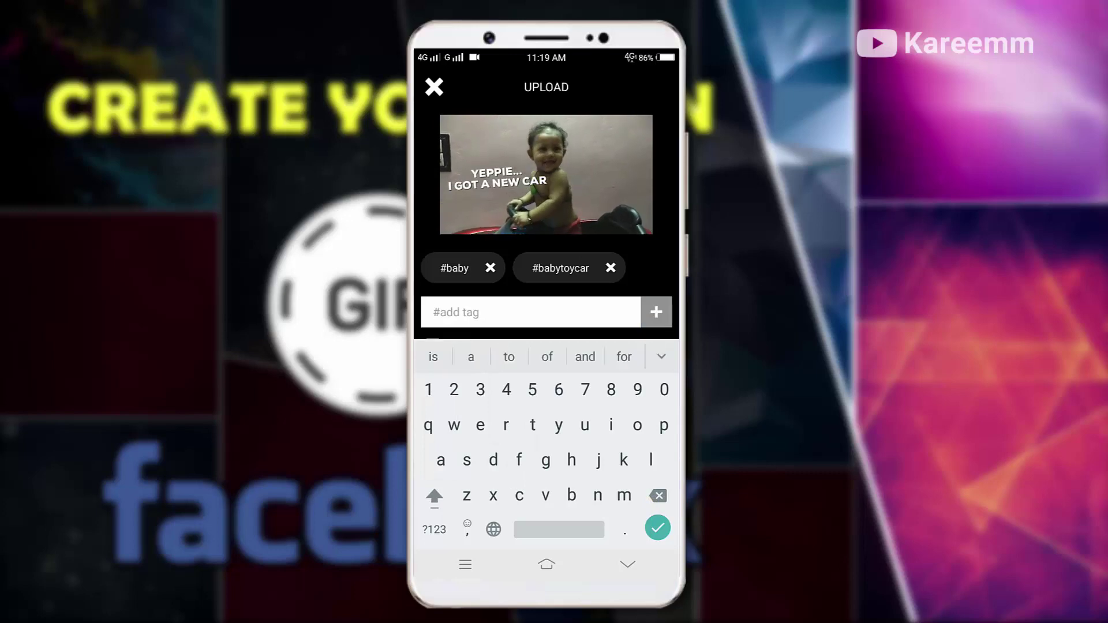
# Step: Add the third tag #babynusrath
pyautogui.click(434, 529)
pyautogui.click(481, 424)
pyautogui.click(434, 529)
pyautogui.write('#')
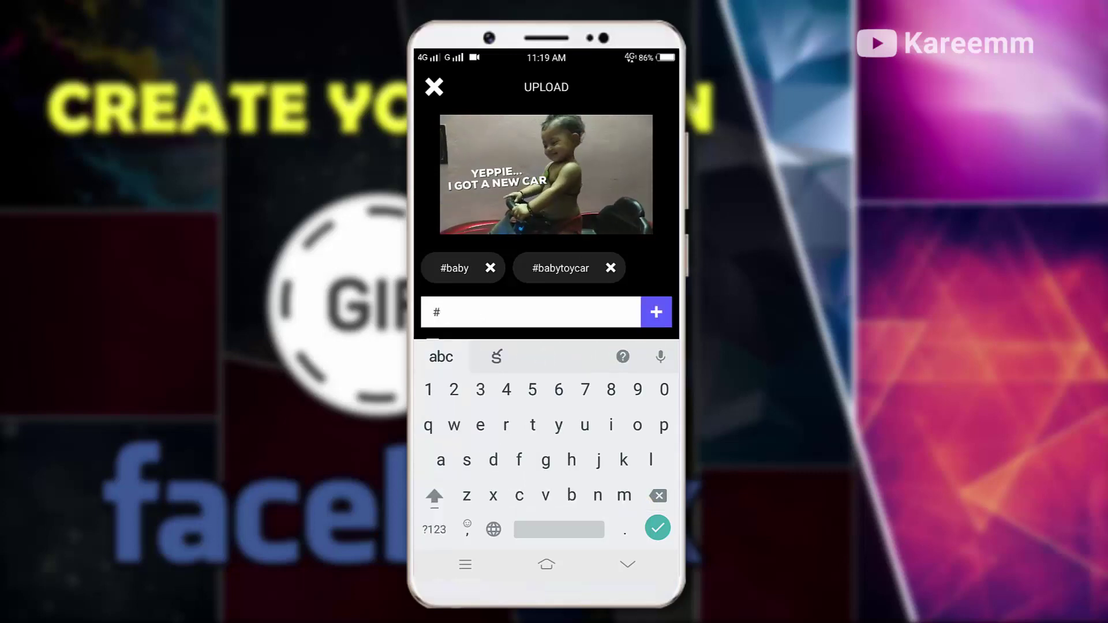
pyautogui.write('babynu')
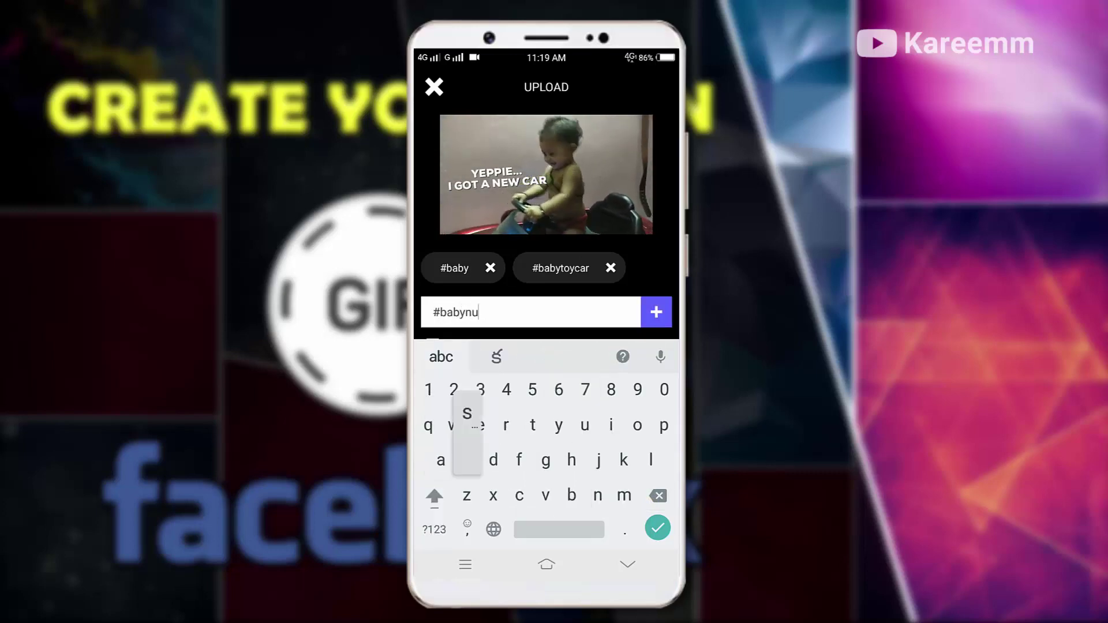
pyautogui.write('srat')
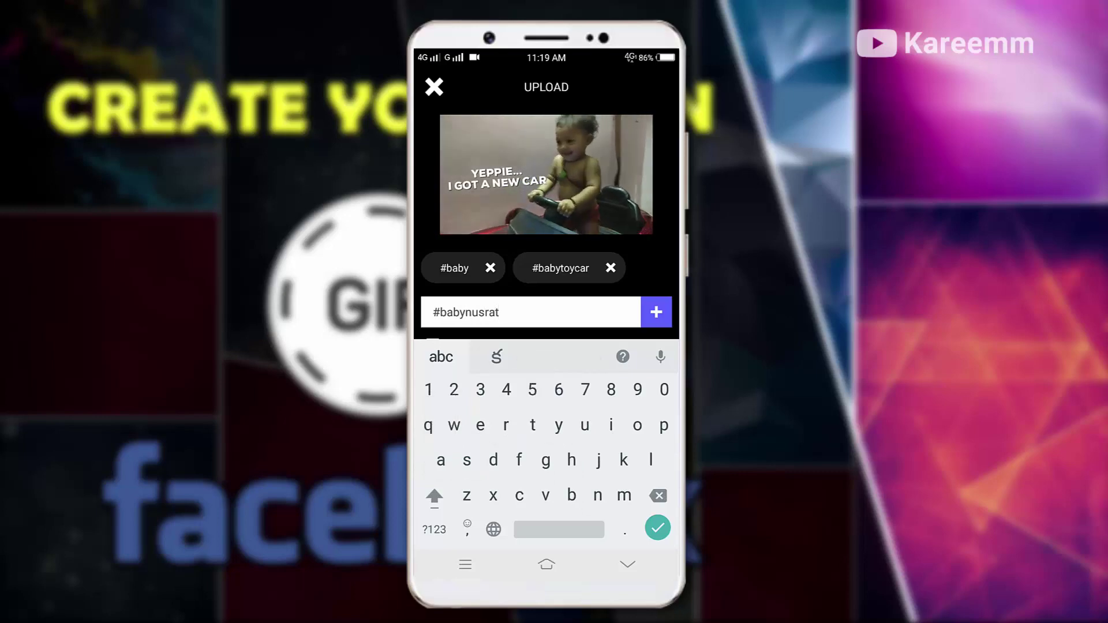
pyautogui.write('h')
pyautogui.click(656, 312)
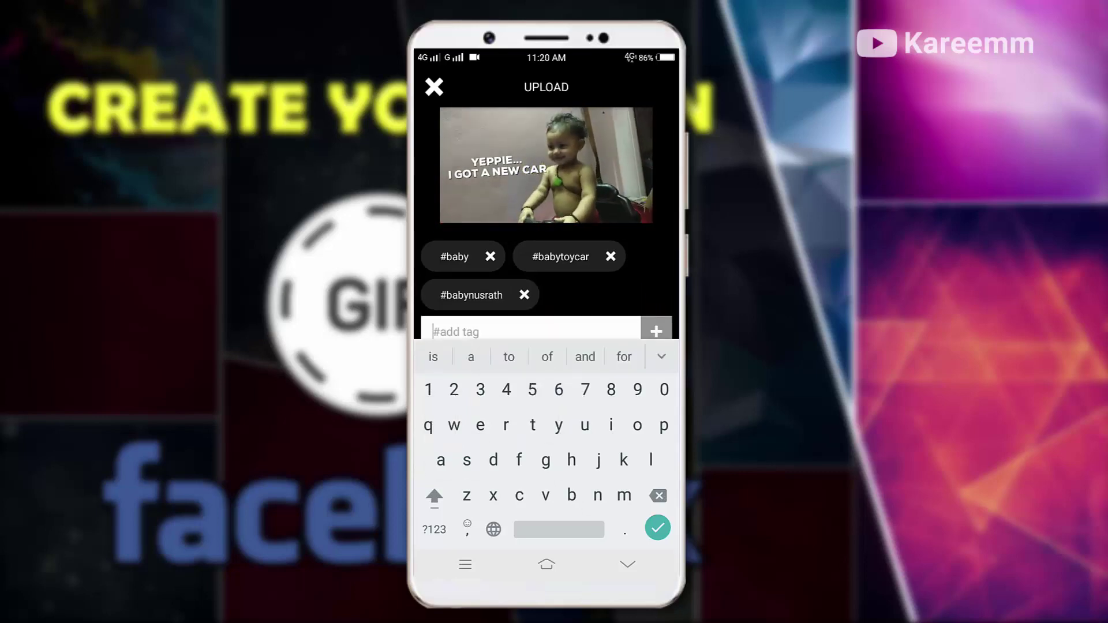
pyautogui.scroll(-1, 545, 259)
# Step: Start uploading the tagged GIF to GIPHY and check the upload progress notification
pyautogui.click(627, 564)
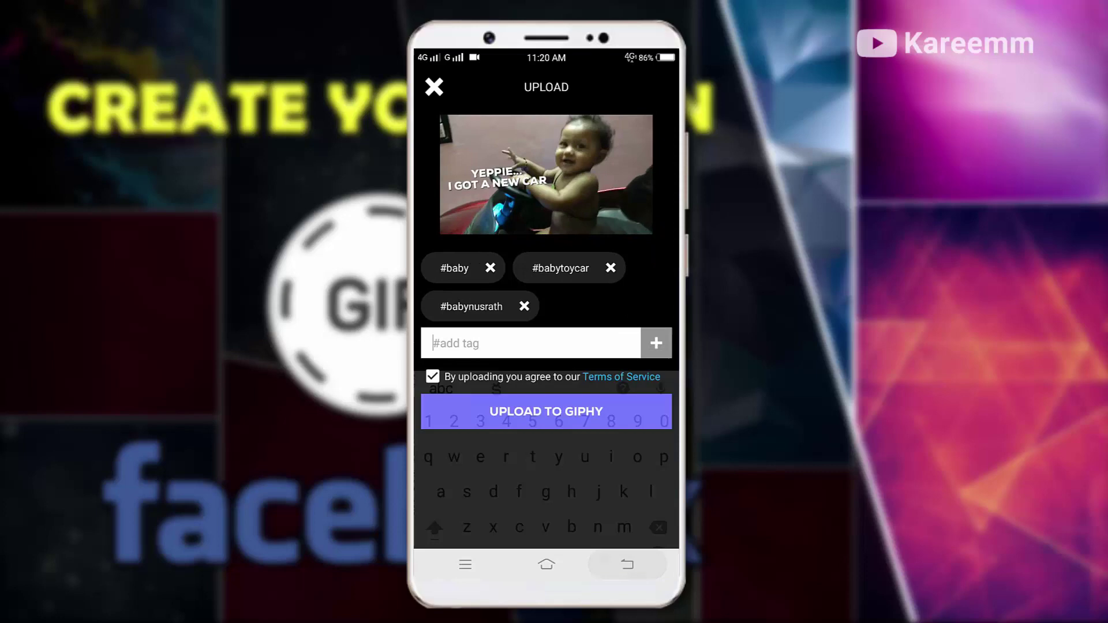
pyautogui.click(546, 412)
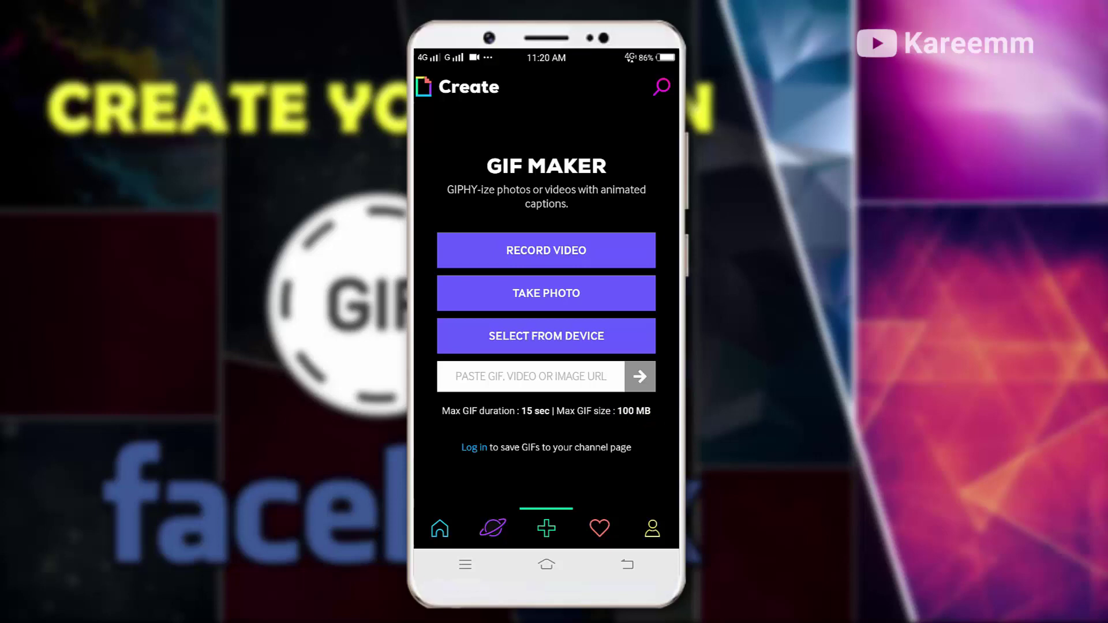
pyautogui.moveTo(456, 68); pyautogui.dragTo(465, 357)
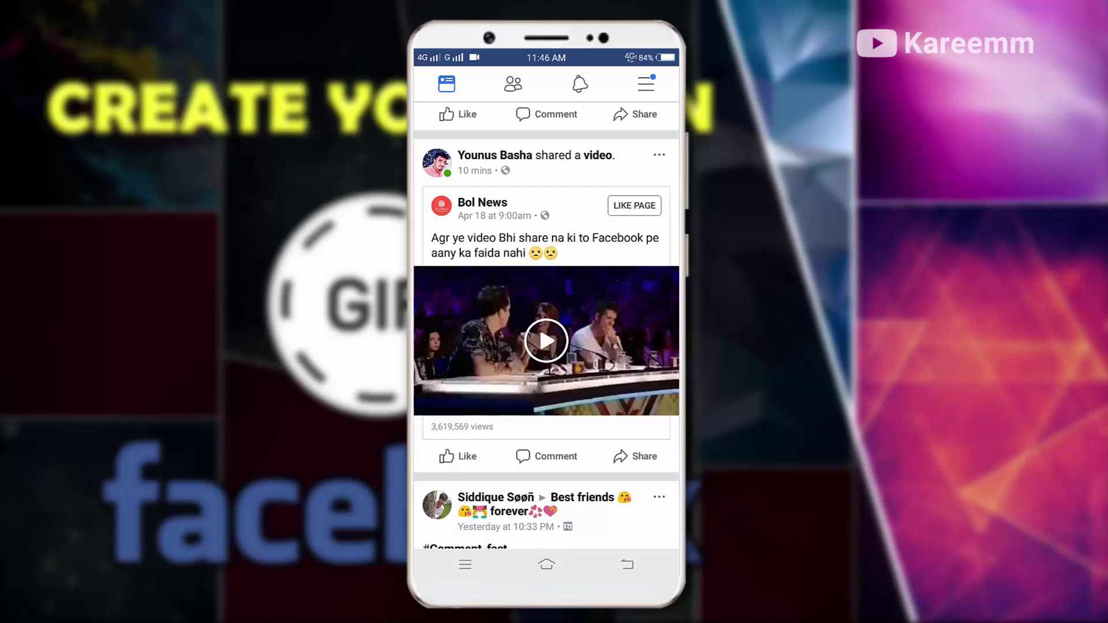
# Step: Start a comment on the shared video post and open the full GIF browser
pyautogui.click(547, 456)
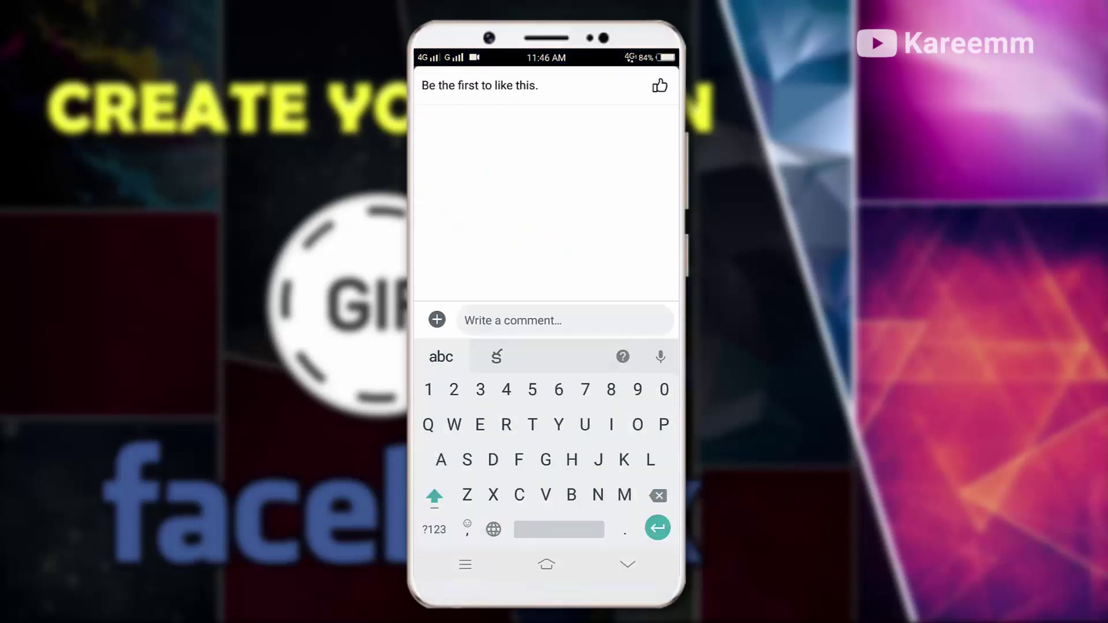
pyautogui.click(436, 319)
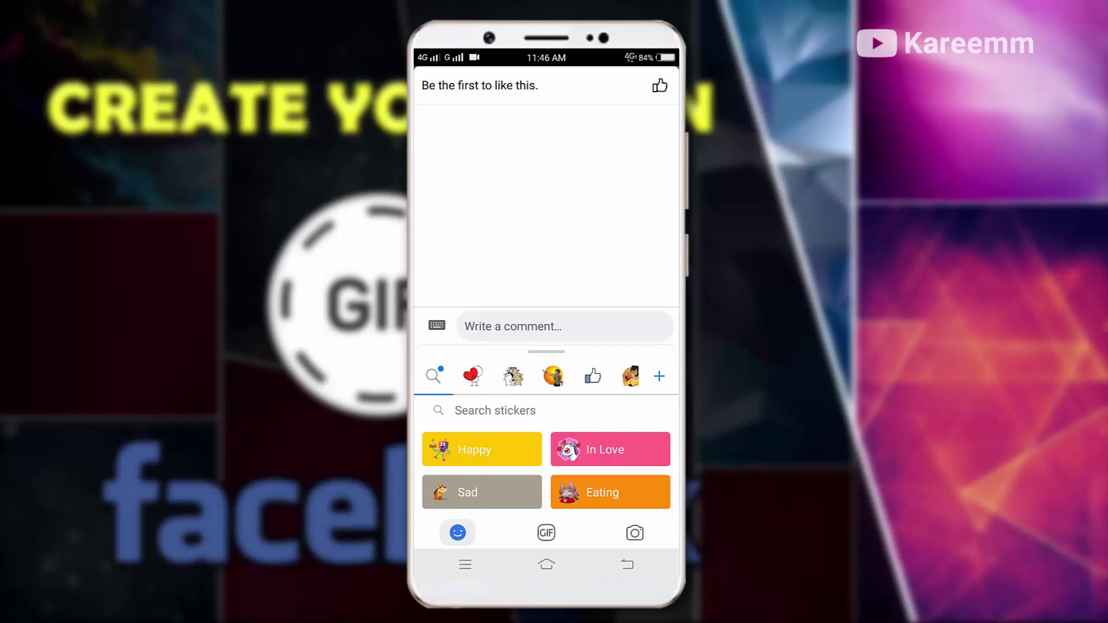
pyautogui.click(547, 532)
pyautogui.click(546, 380)
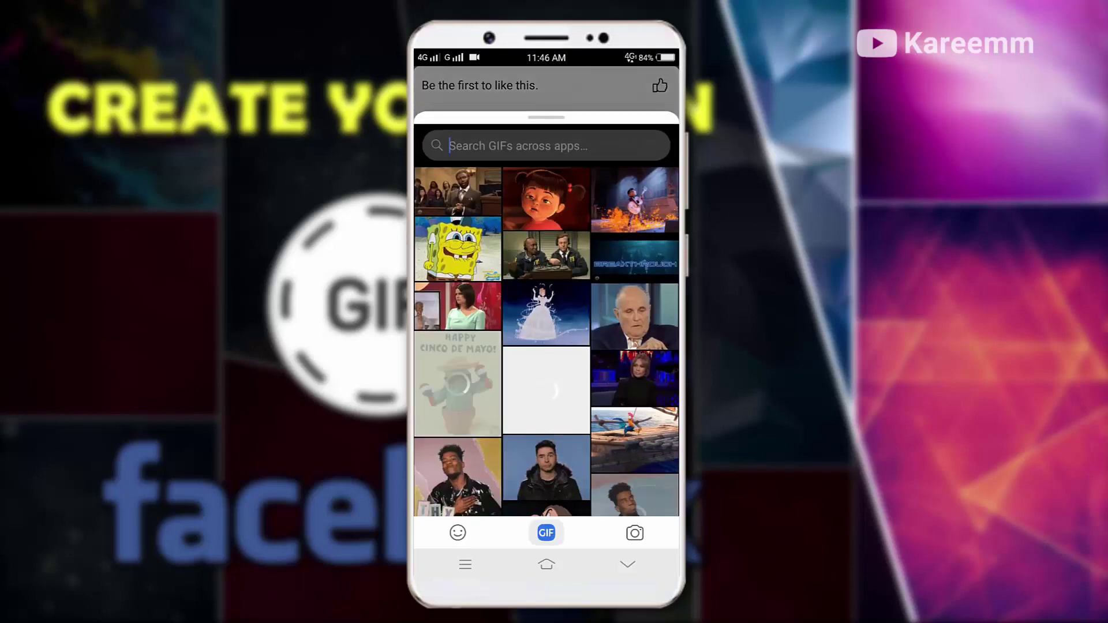
# Step: Search GIFs for the baby hashtags, view the #babytoycar results, then clear the search
pyautogui.click(545, 146)
pyautogui.click(428, 594)
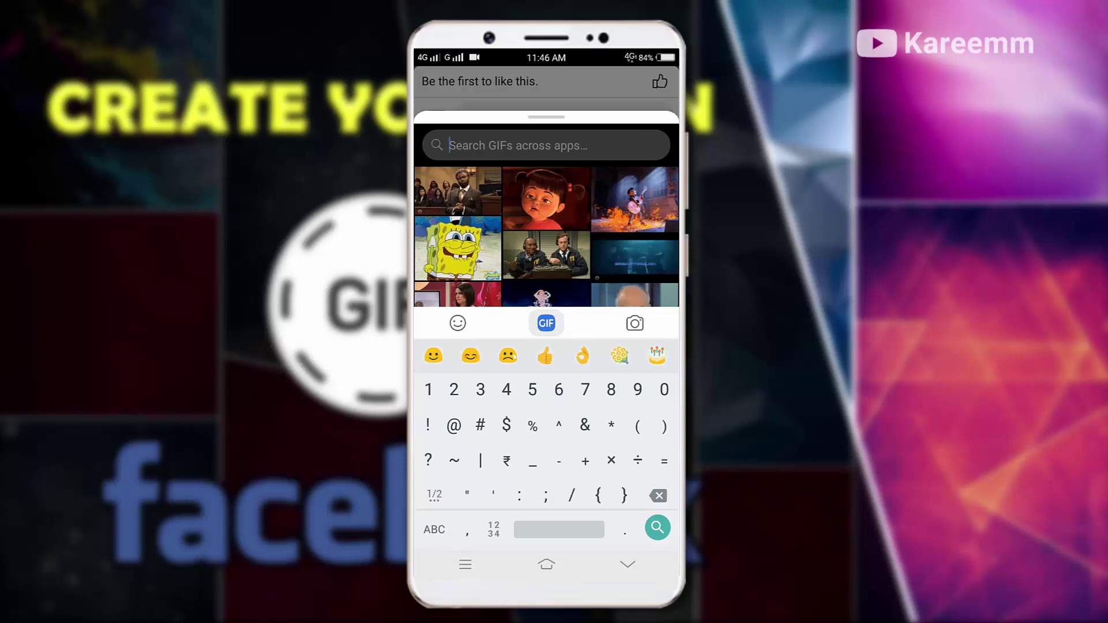
pyautogui.click(480, 424)
pyautogui.write('#')
pyautogui.click(434, 529)
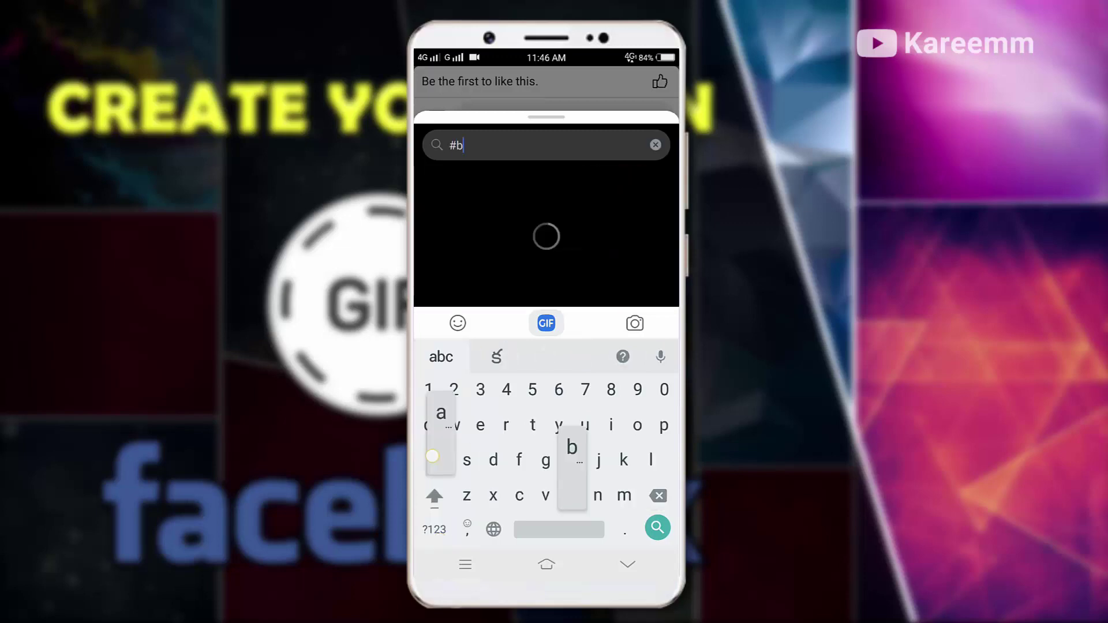
pyautogui.write('babynust')
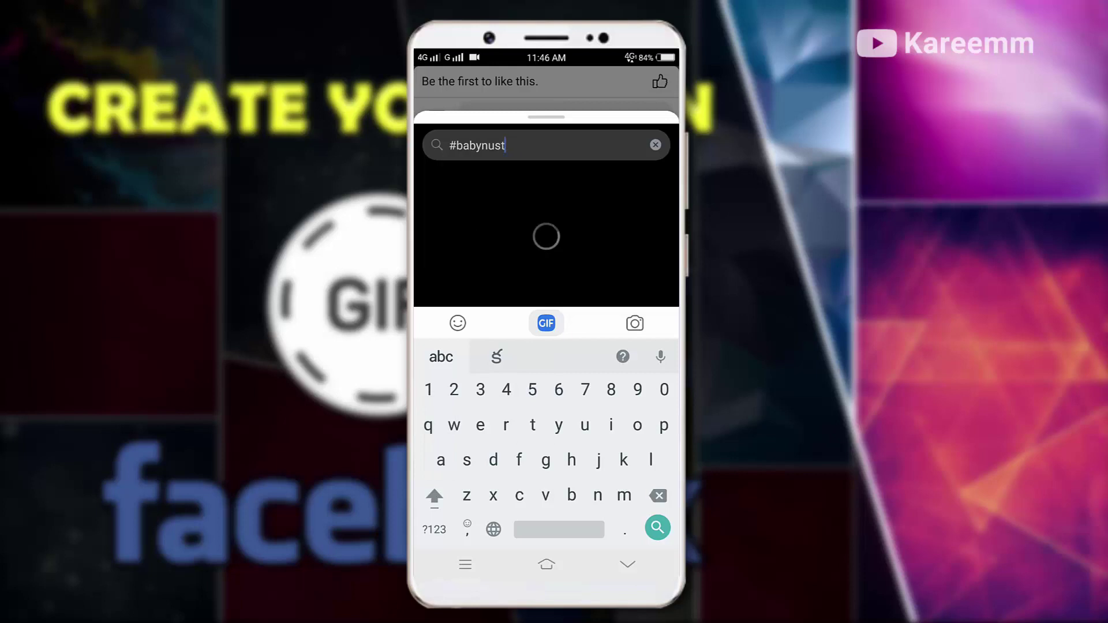
pyautogui.press('BackSpace')
pyautogui.write('ra')
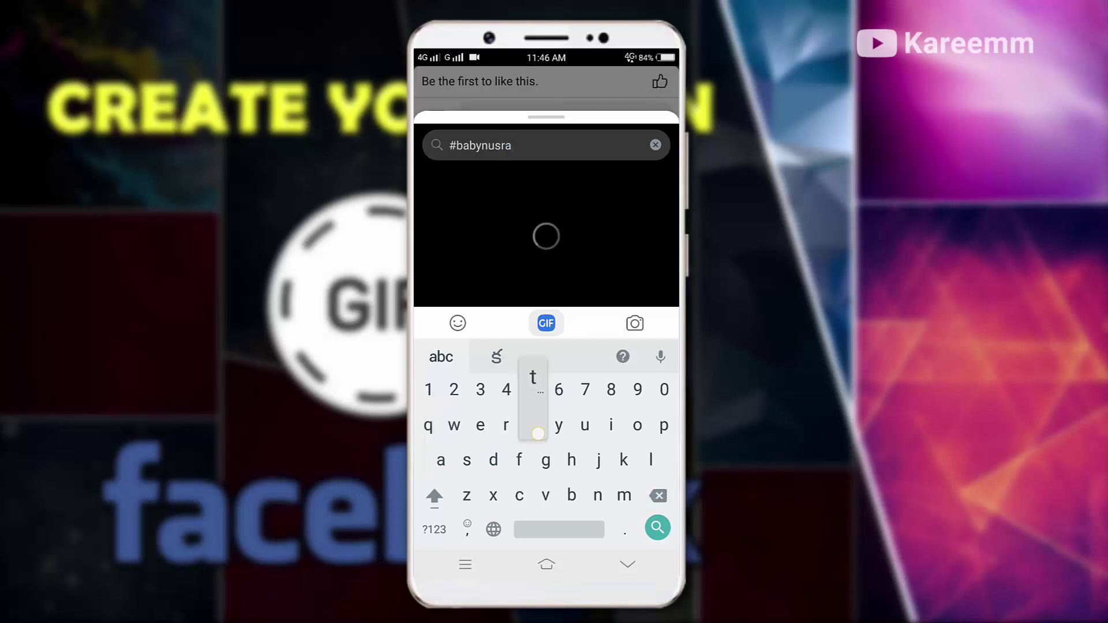
pyautogui.write('th')
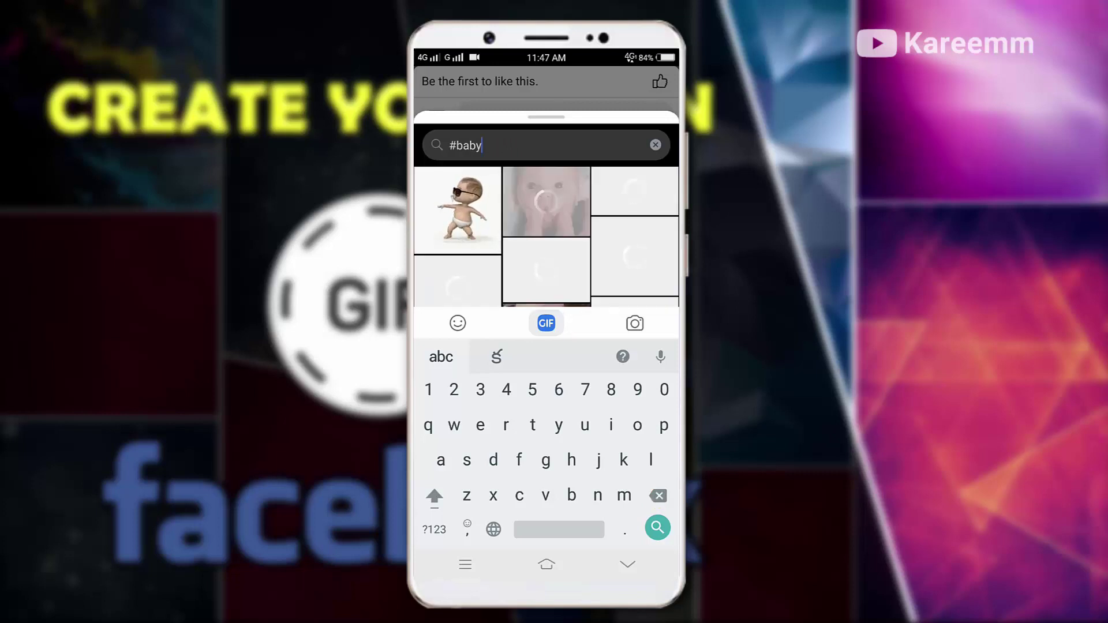
pyautogui.write('toycw')
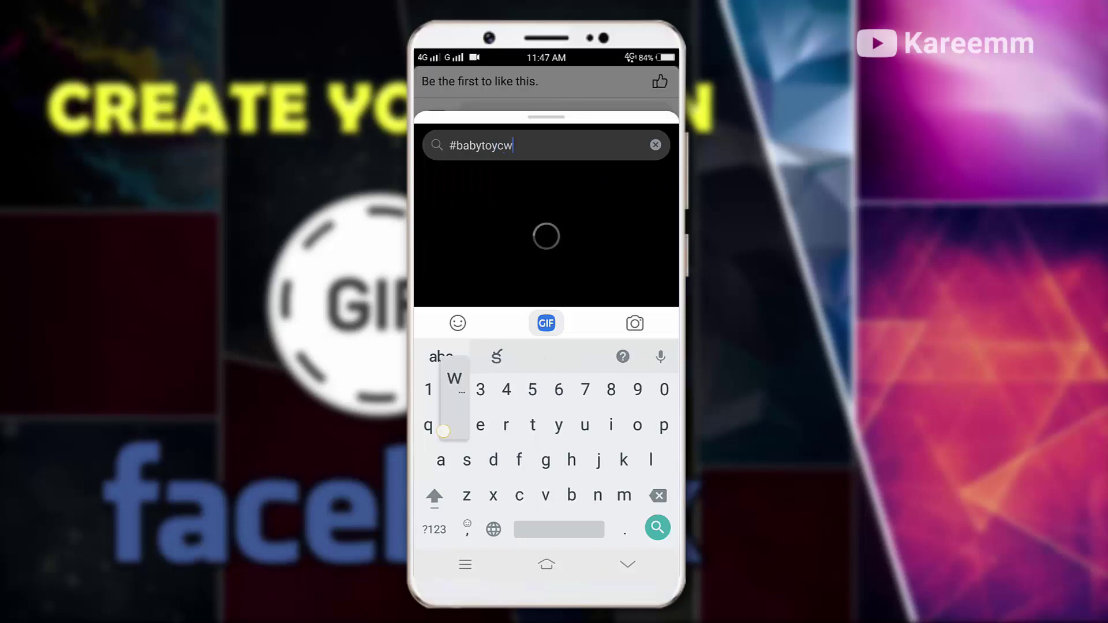
pyautogui.write('r')
pyautogui.write('ar')
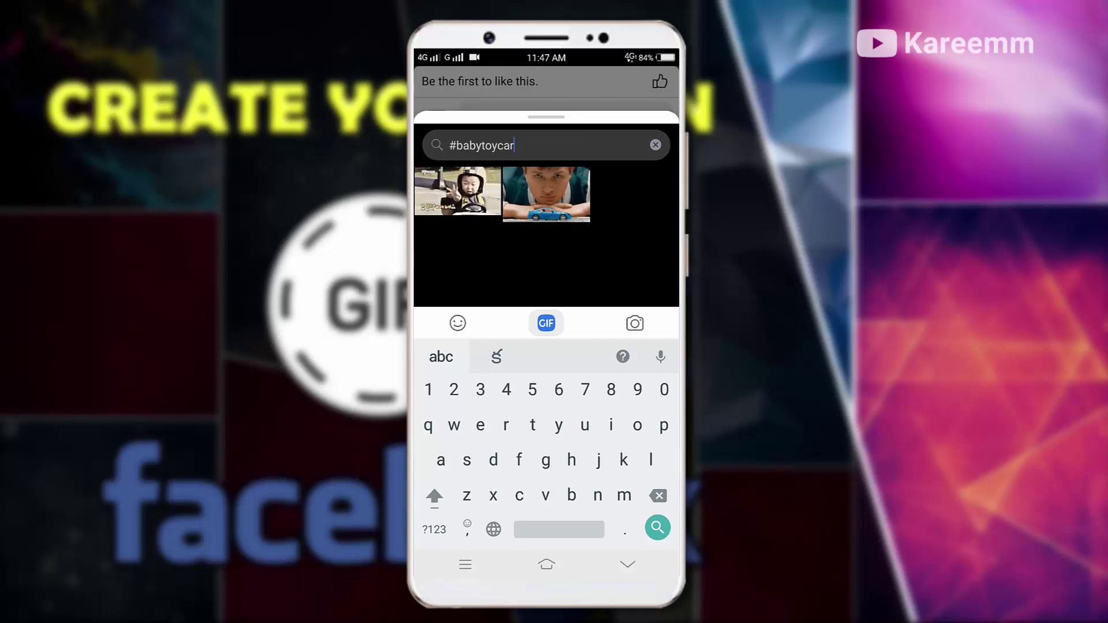
pyautogui.click(628, 565)
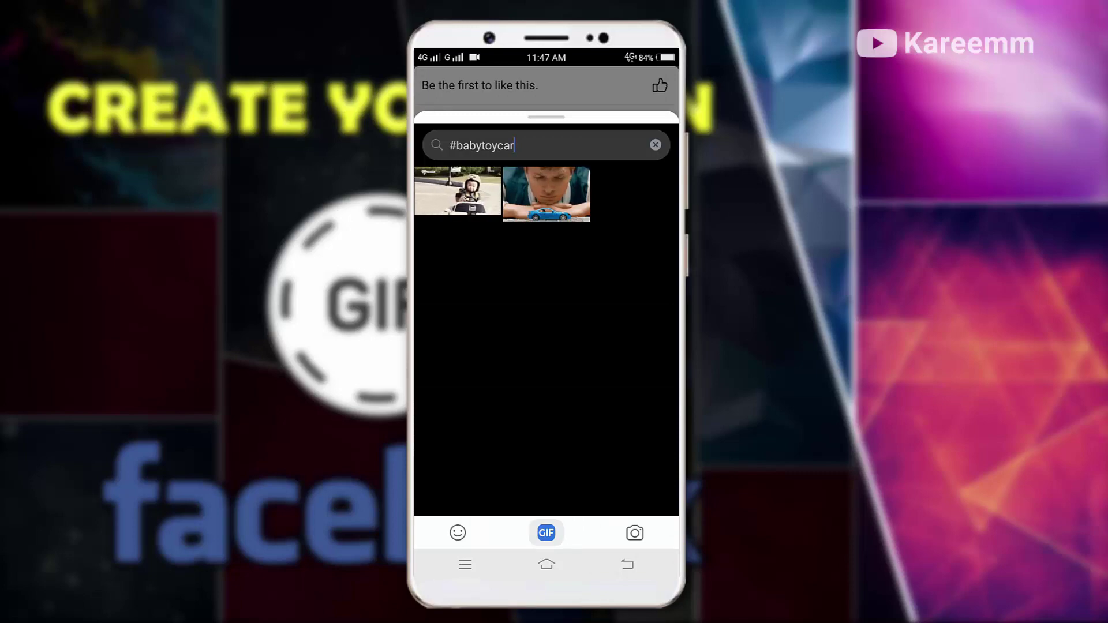
pyautogui.click(655, 145)
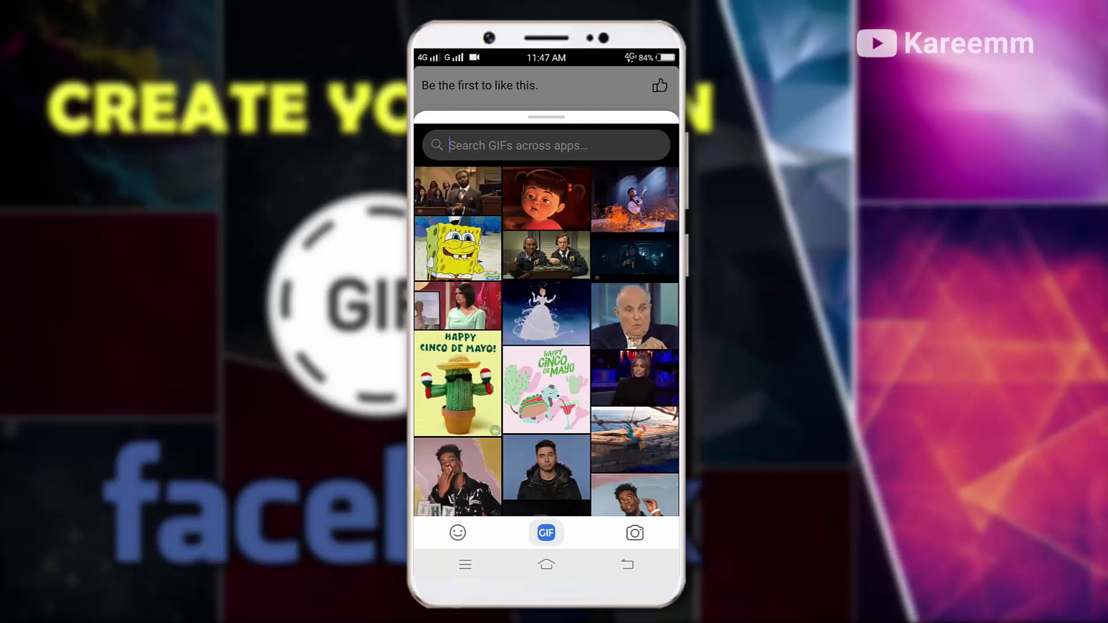
# Step: Attach the captioned baby GIF from the gallery and post the comment 'Testing'
pyautogui.click(635, 532)
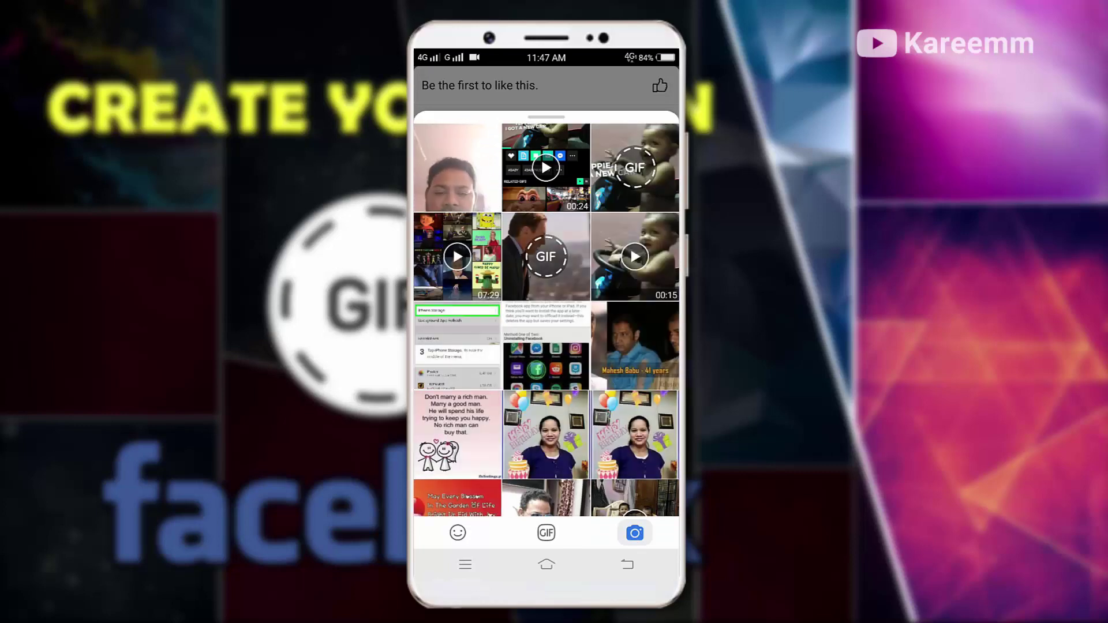
pyautogui.click(634, 168)
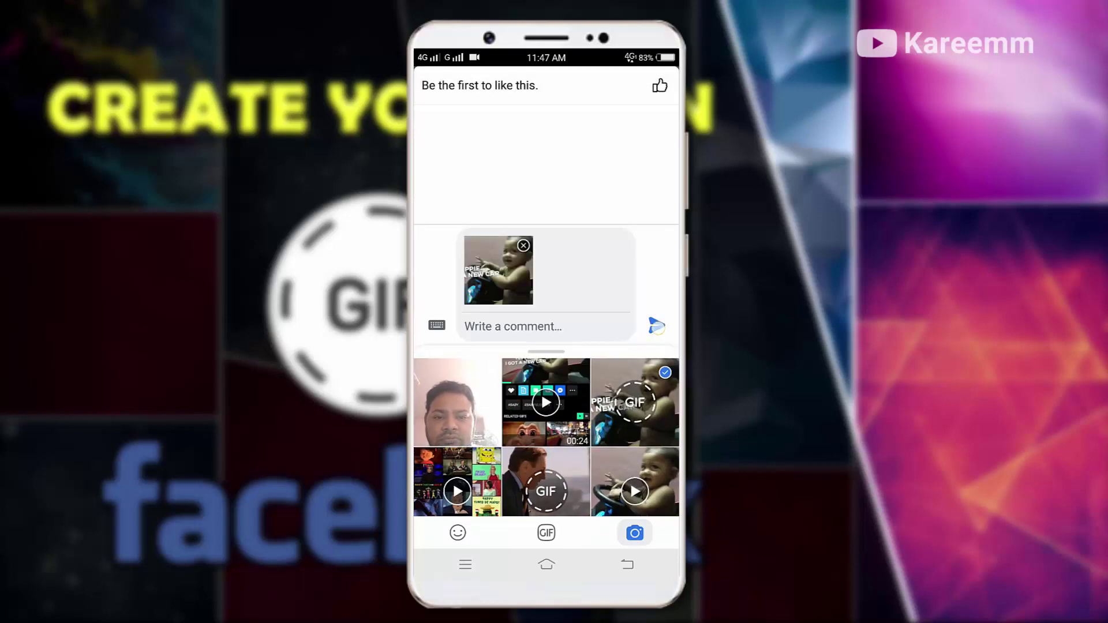
pyautogui.click(537, 326)
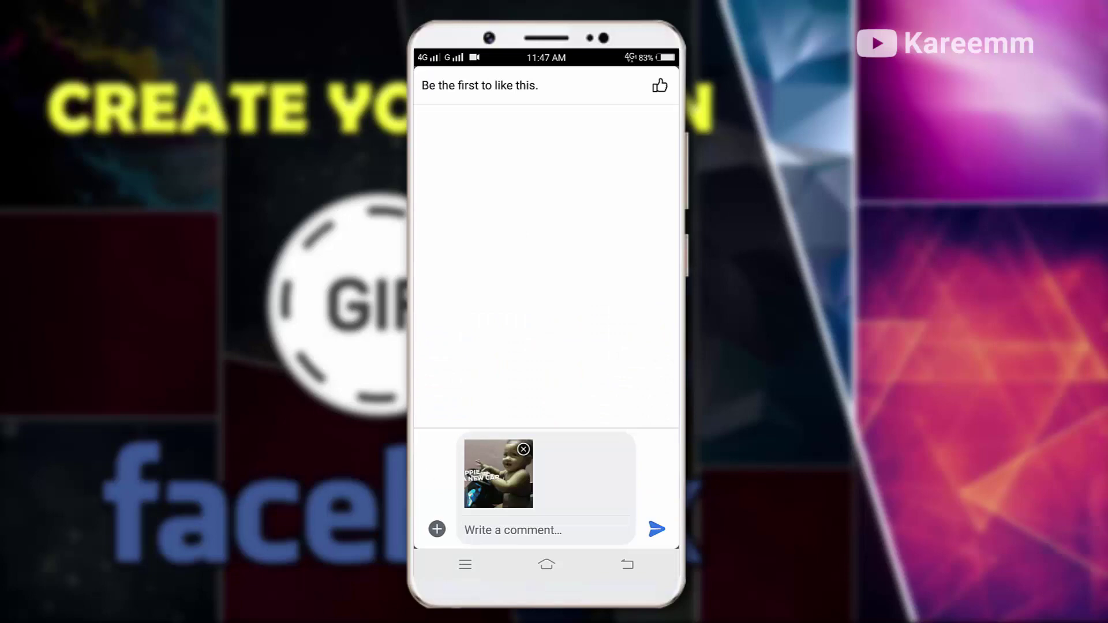
pyautogui.click(512, 530)
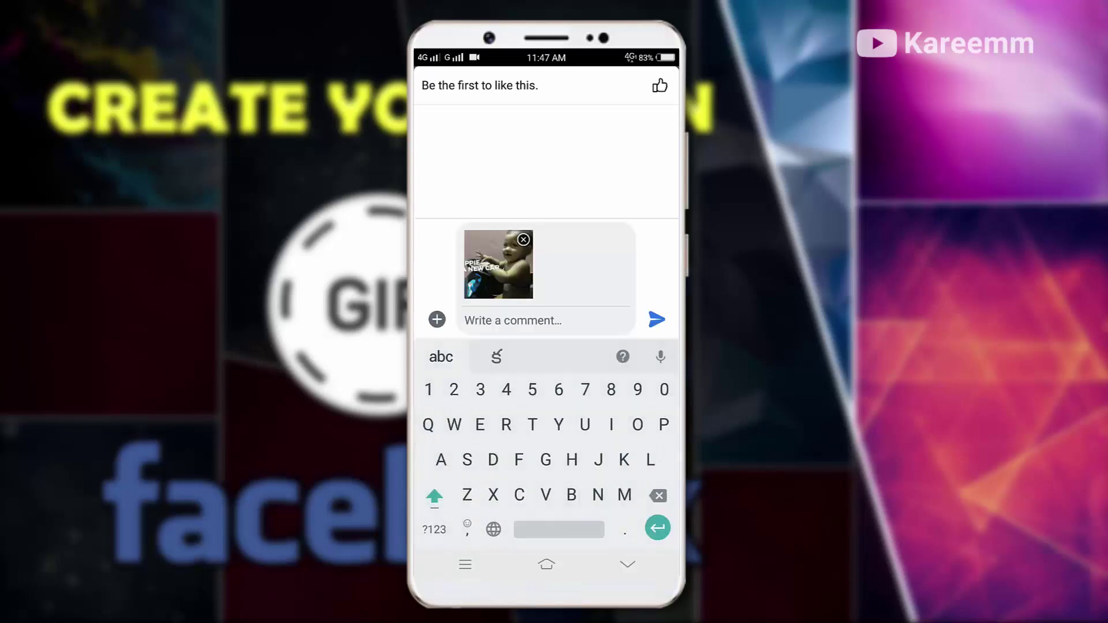
pyautogui.write('Testing')
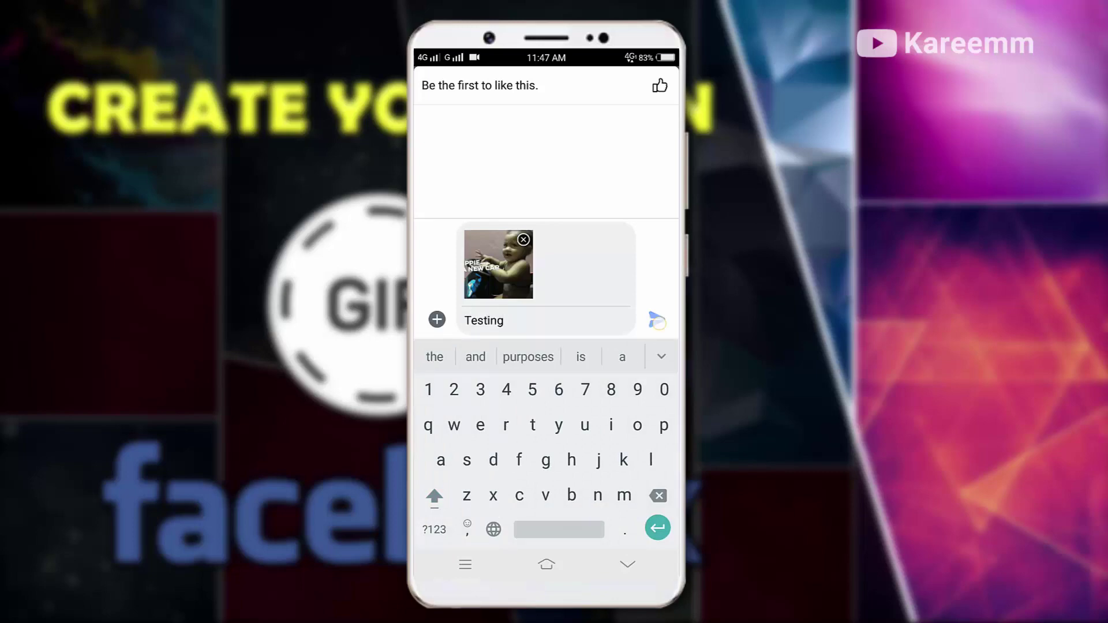
pyautogui.click(657, 321)
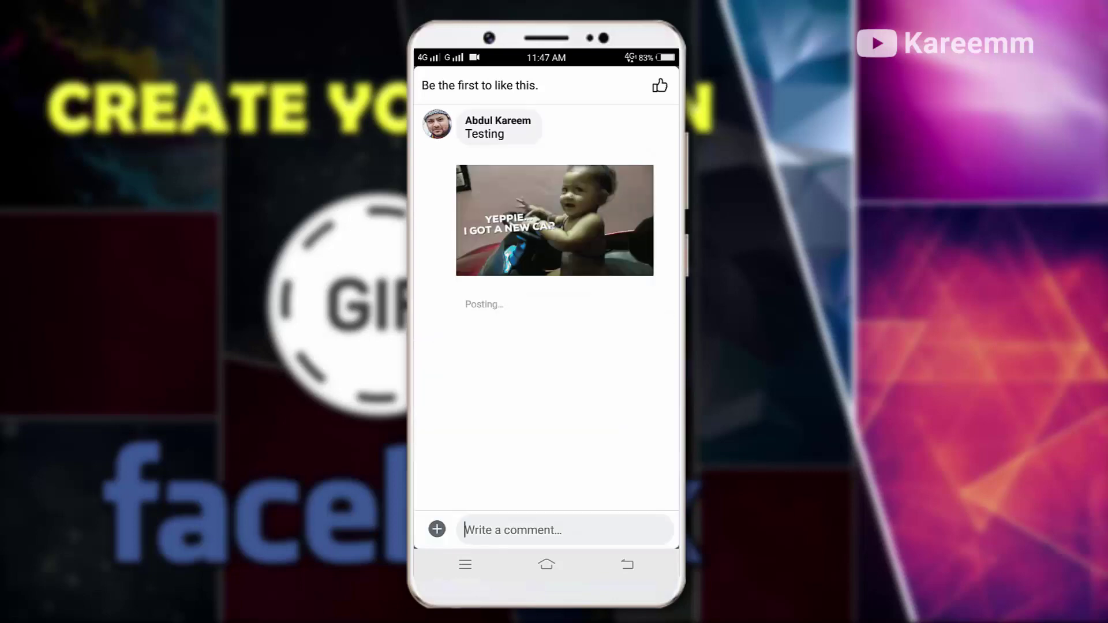